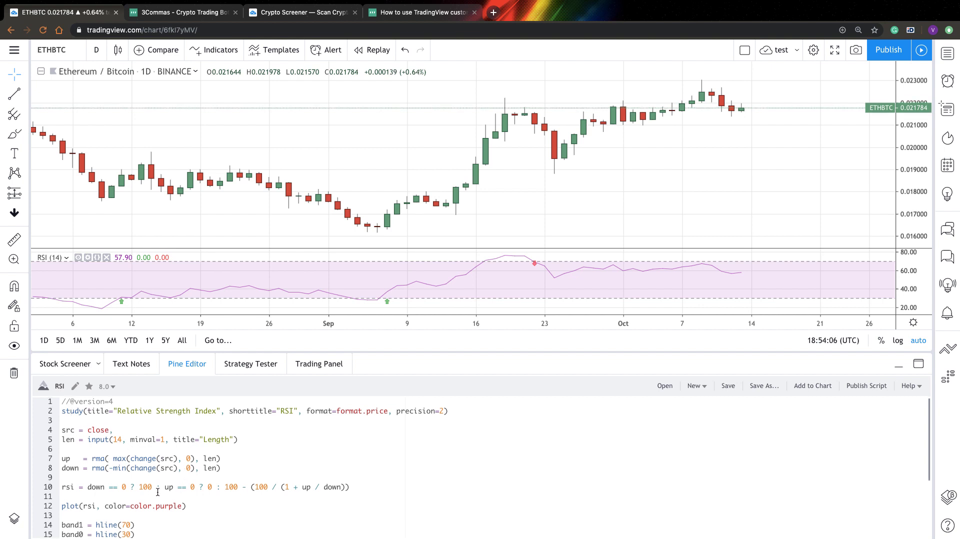
Step: Review the RSI script's signal and alert code, then switch to 3Commas and name the new bot RSILongBOt
scroll(158, 492, "down", 3)
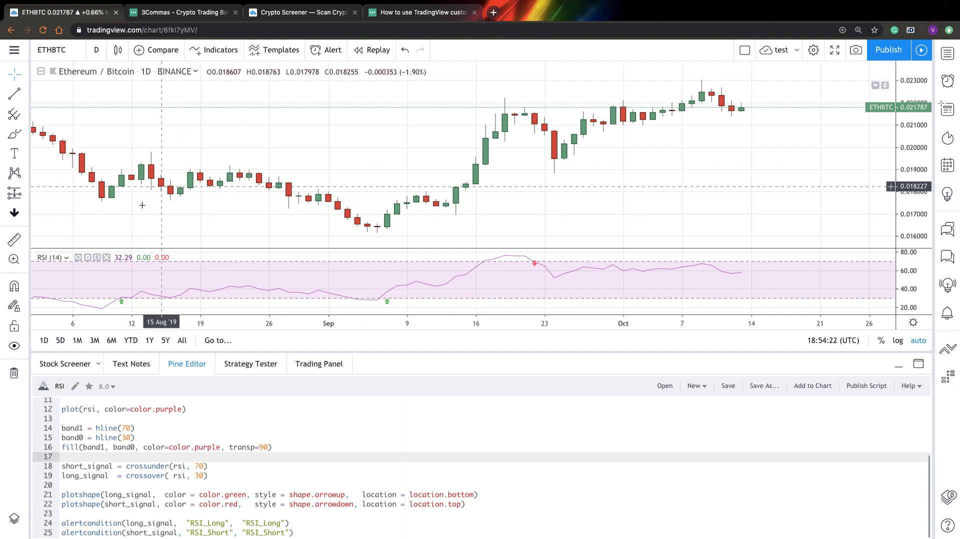
left_click(171, 15)
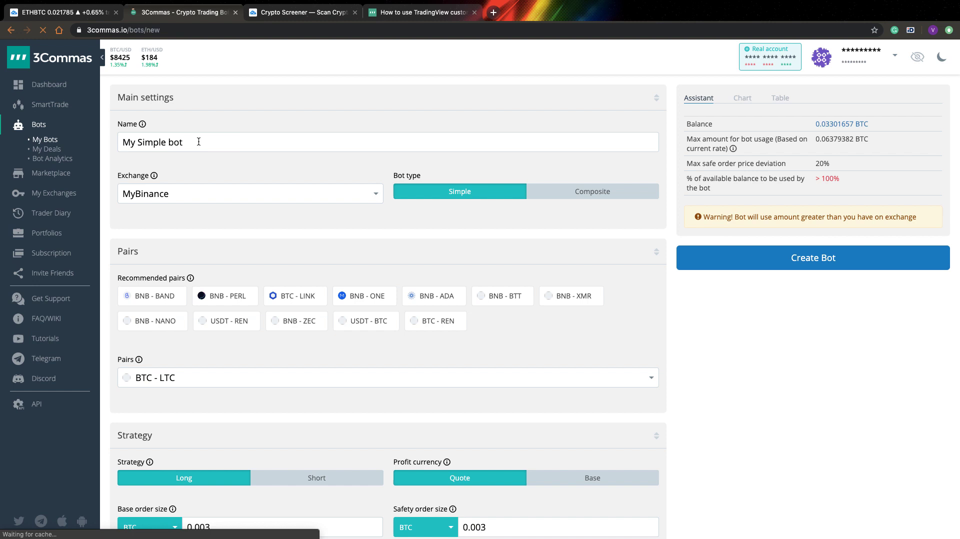
left_click_drag(197, 139, 103, 141)
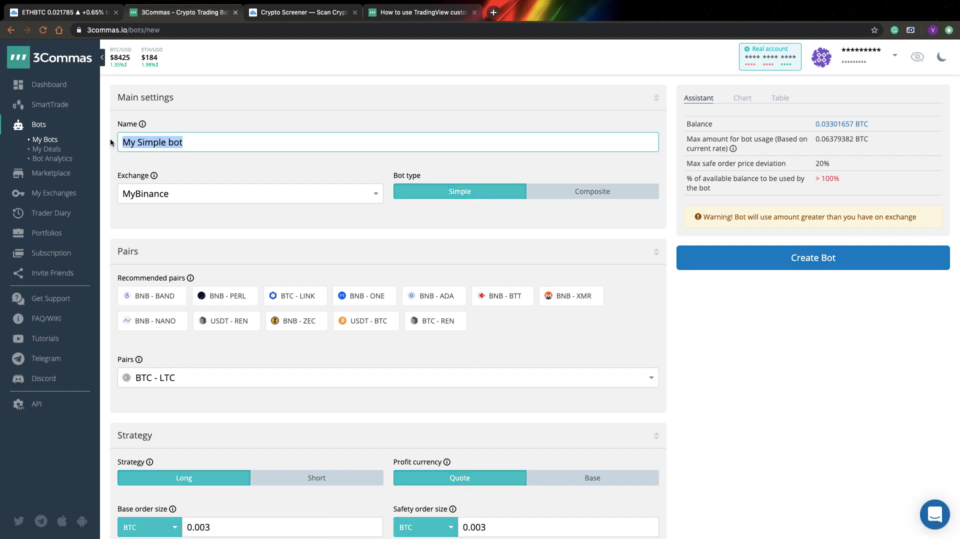
type("Tsi")
key("BackSpace")
type("RS")
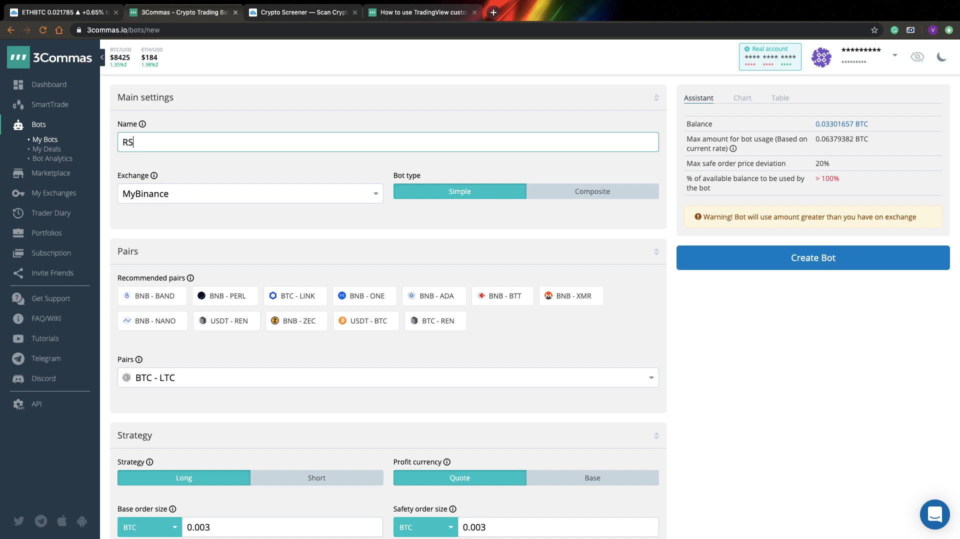
type("ILongBOy")
key("BackSpace")
type("t")
Step: Look at the exchange options available for the bot
scroll(195, 195, "down", 2)
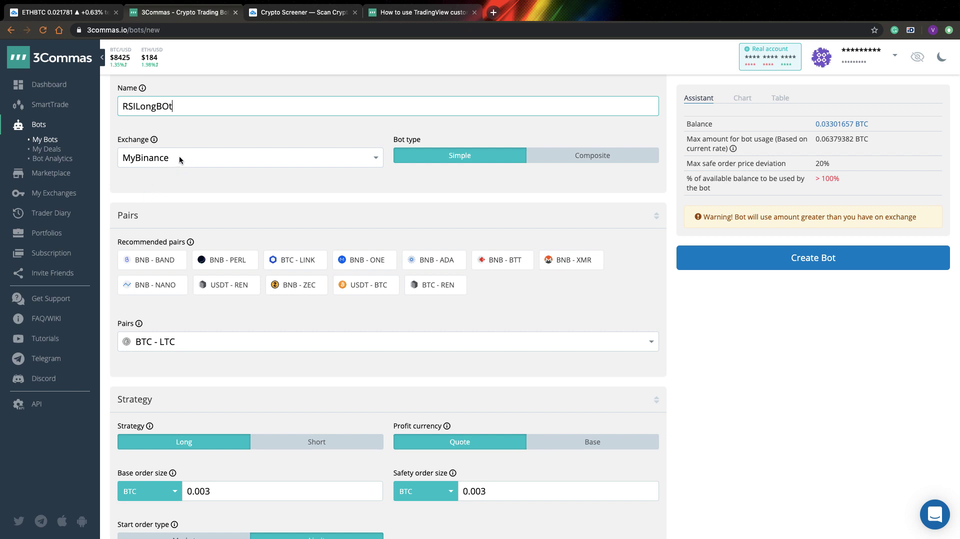
left_click(179, 156)
left_click(177, 158)
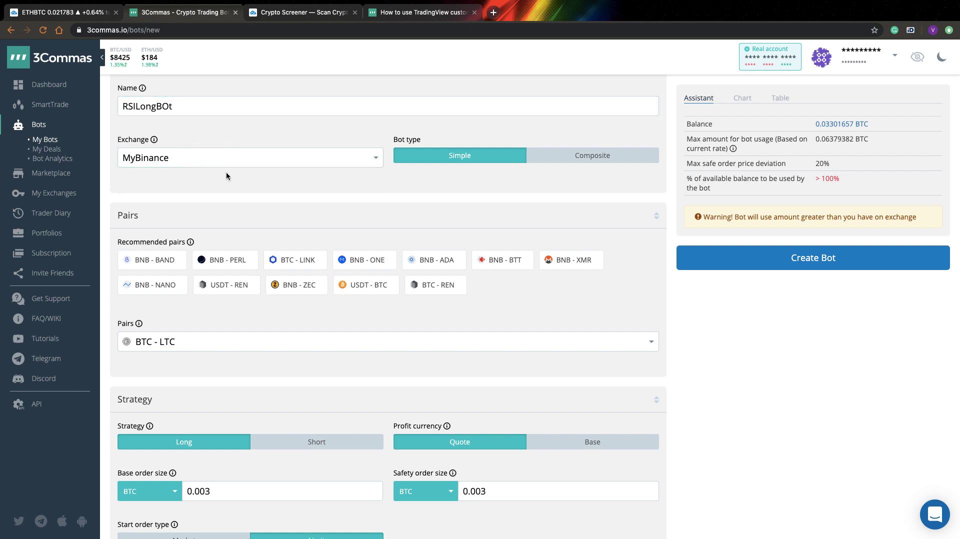
scroll(226, 172, "up", 2)
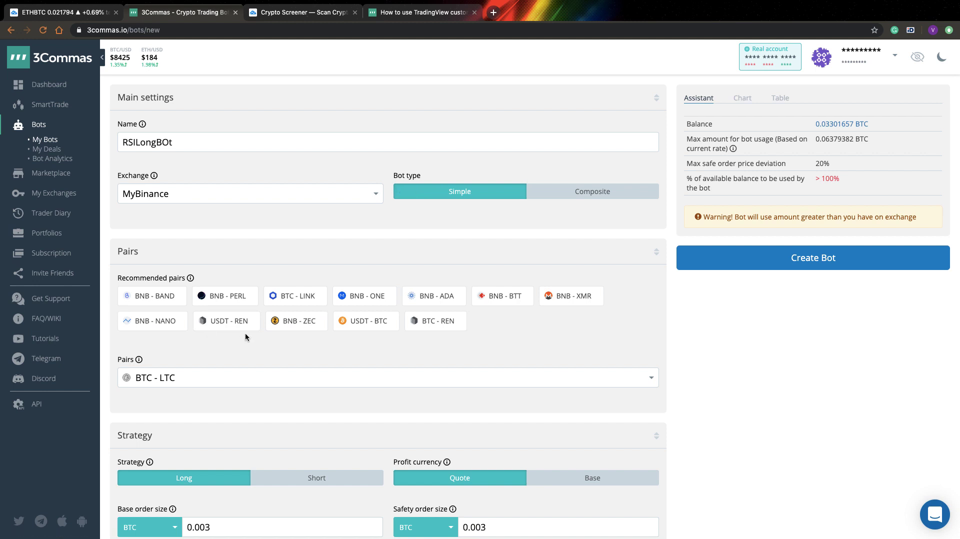
Step: Set the bot's trading pair to BTC - ETH
scroll(245, 332, "down", 3)
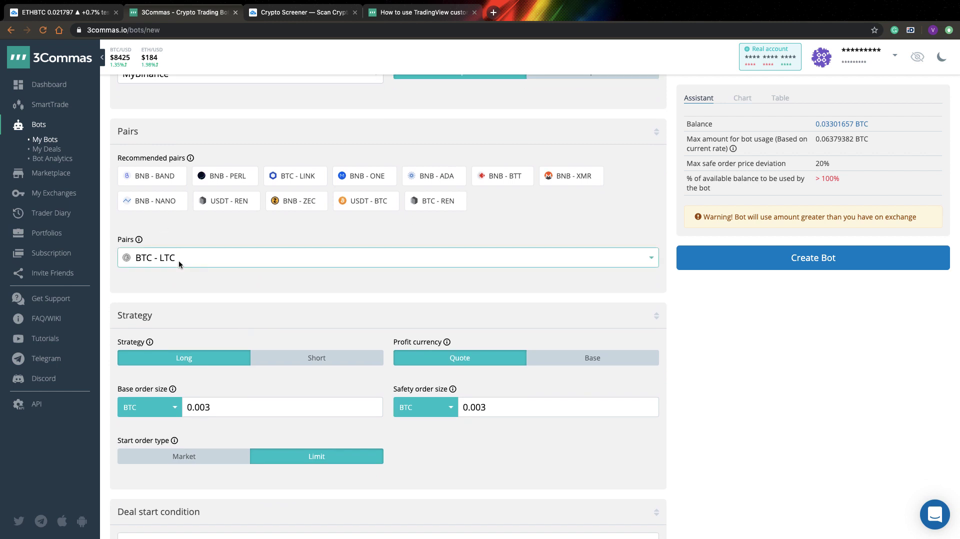
left_click(180, 254)
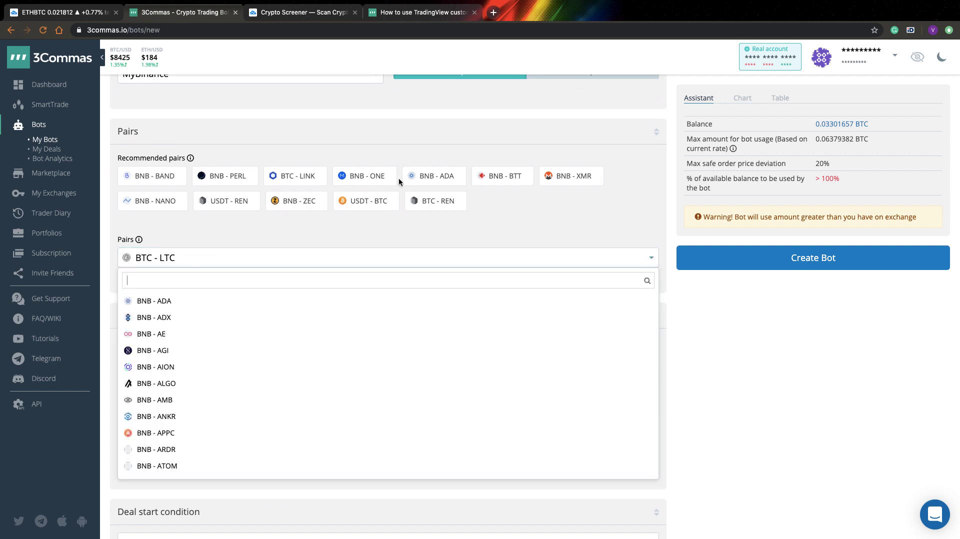
type("eth")
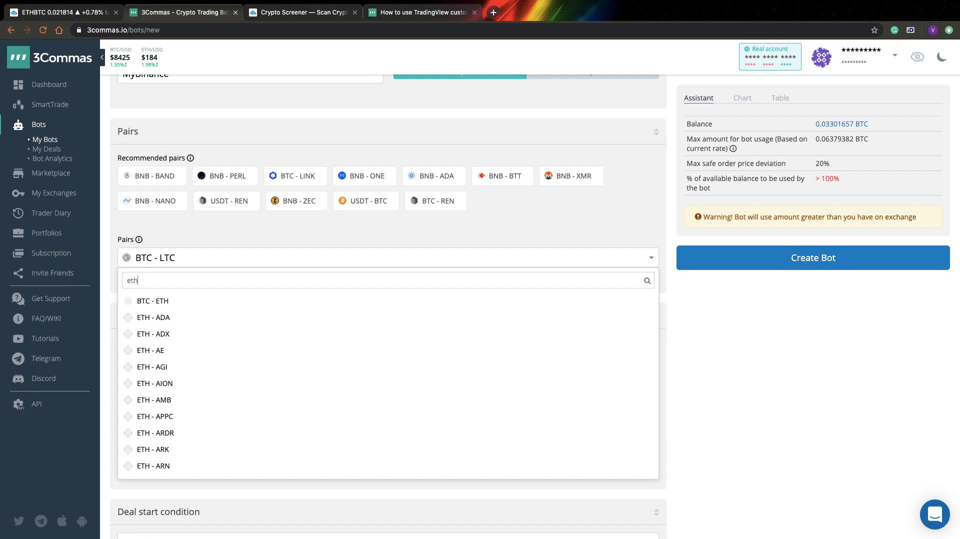
left_click(146, 300)
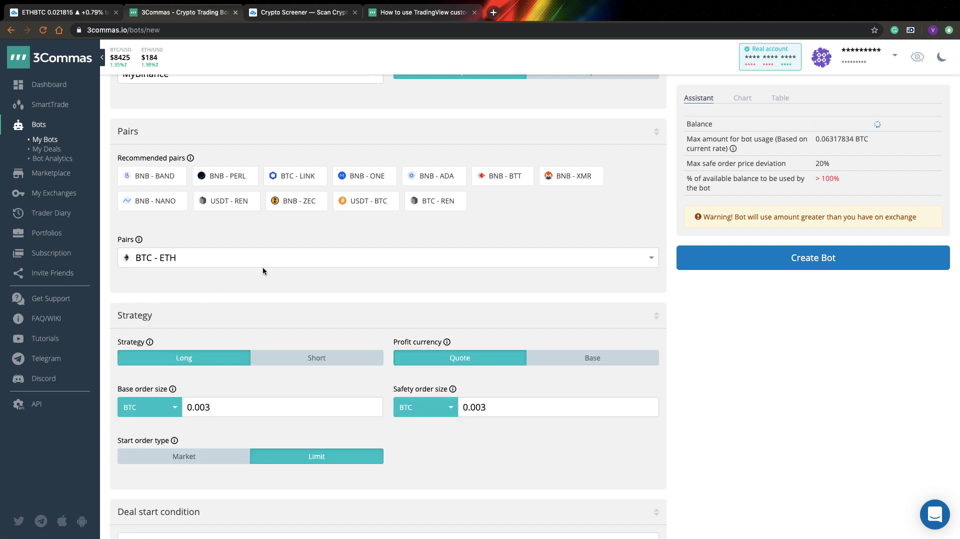
Step: Check the RSI signals on the ETHBTC chart in TradingView and return to the bot's strategy settings in 3Commas
scroll(328, 319, "down", 3)
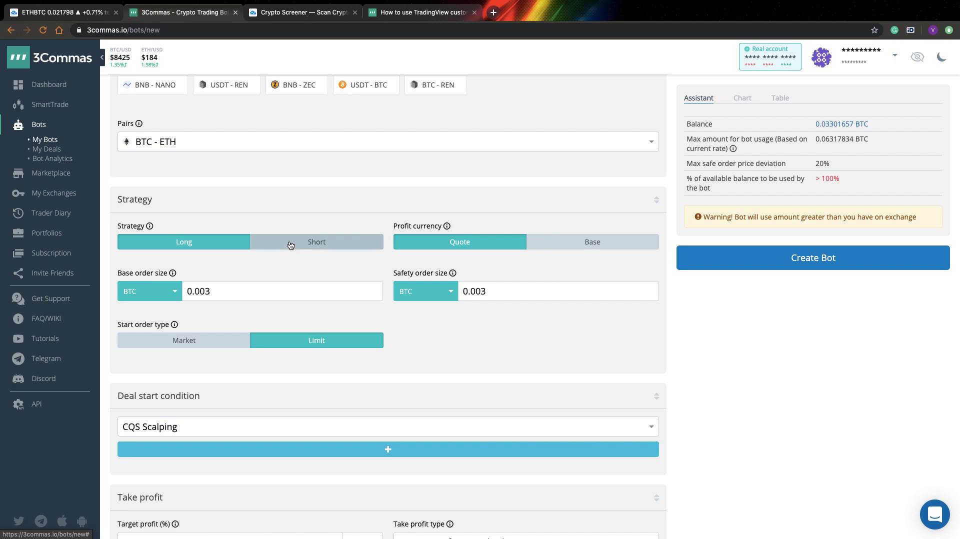
left_click(69, 15)
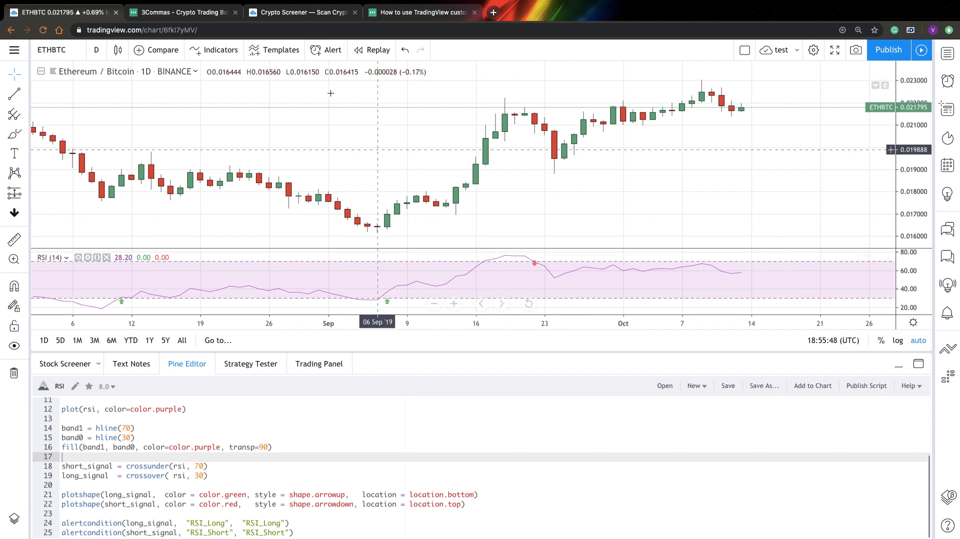
left_click(189, 11)
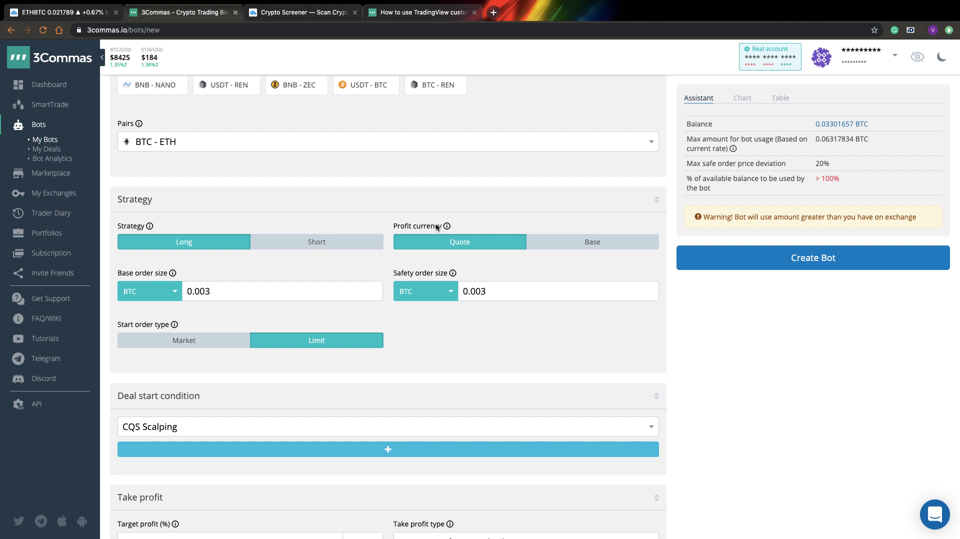
Step: Review the profit currency help and the currency options for the base order size
mouse_move(447, 227)
scroll(400, 209, "down", 3)
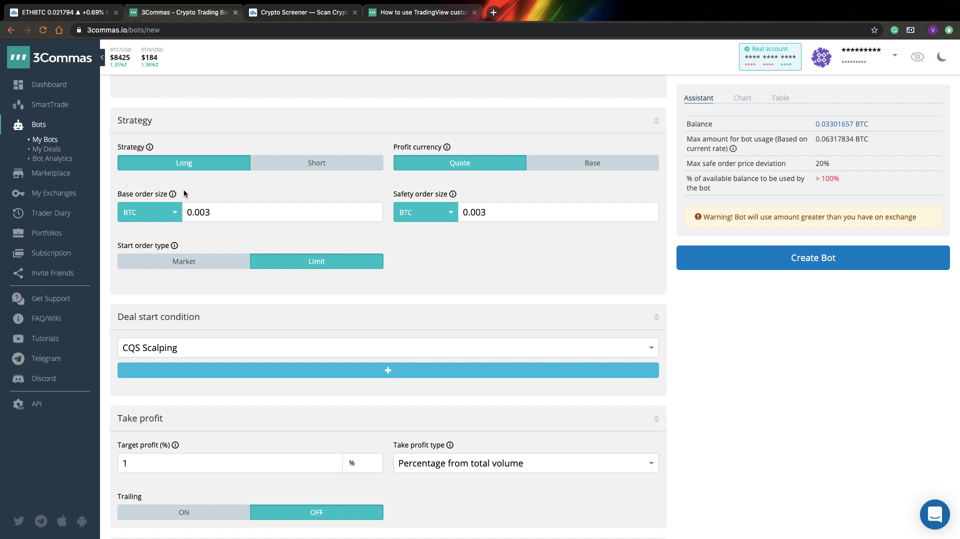
left_click(168, 213)
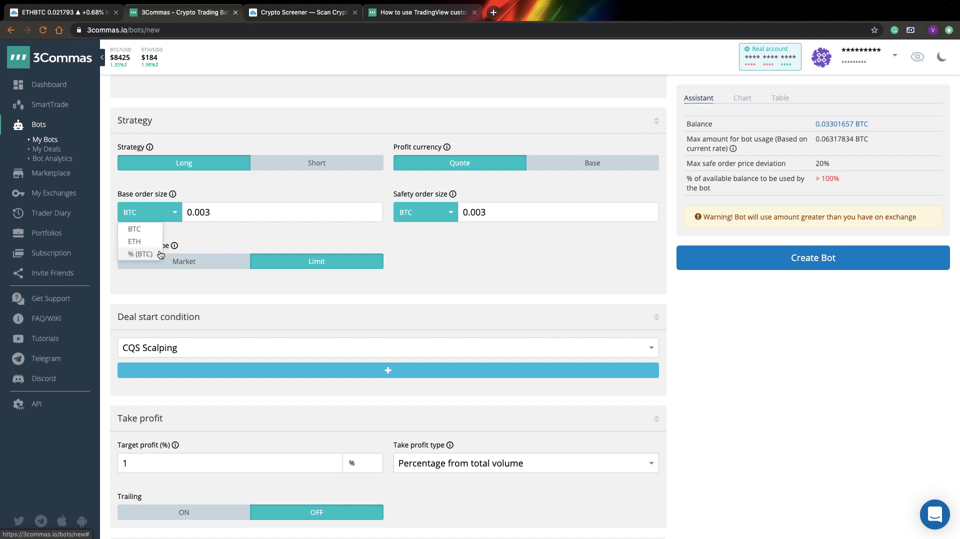
left_click(246, 208)
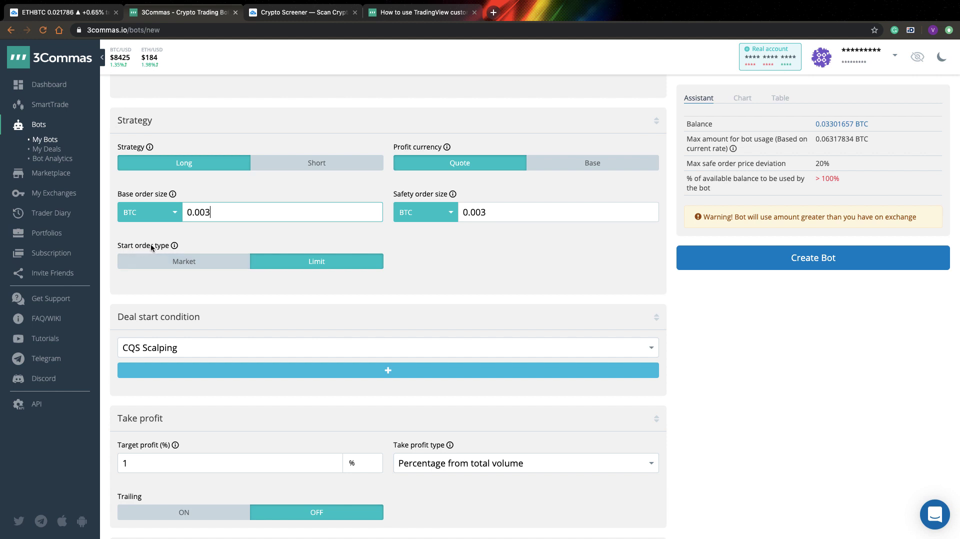
Step: Set the bot's start order type to Market
left_click(188, 264)
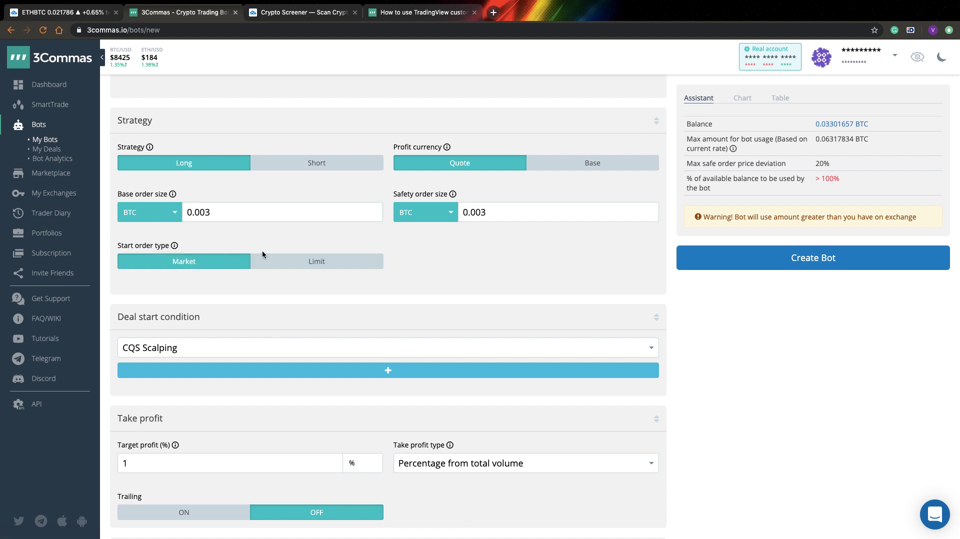
left_click(333, 266)
left_click(190, 265)
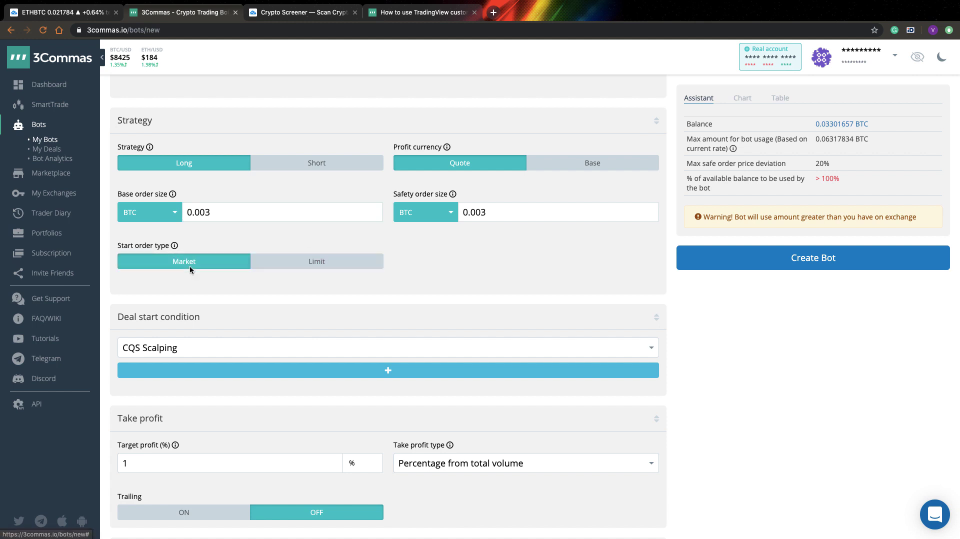
Step: Set the deal start condition to Trading View custom signal
scroll(208, 334, "down", 2)
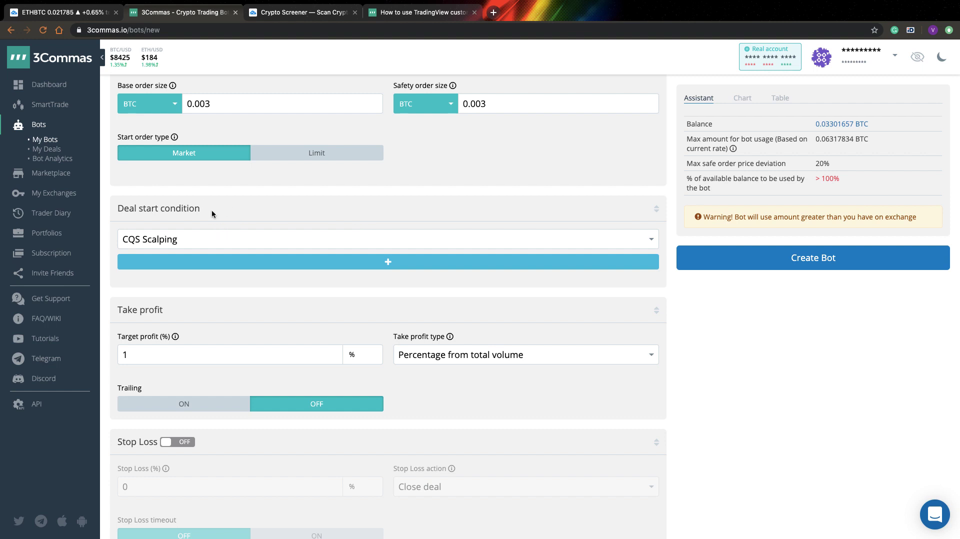
left_click(271, 232)
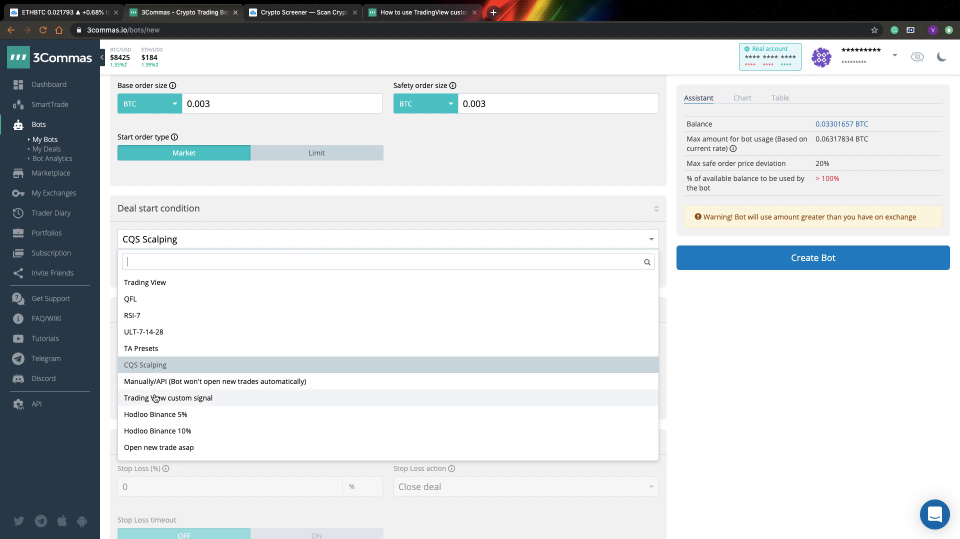
left_click(172, 399)
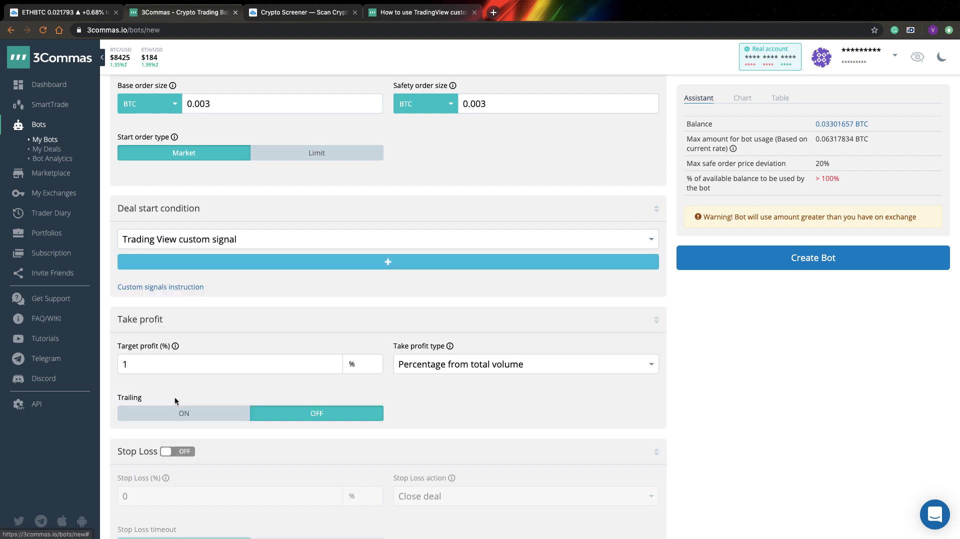
Step: Change the deal start condition to Trading View with a 4 hours interval, leaving the signal on Buy
left_click(220, 240)
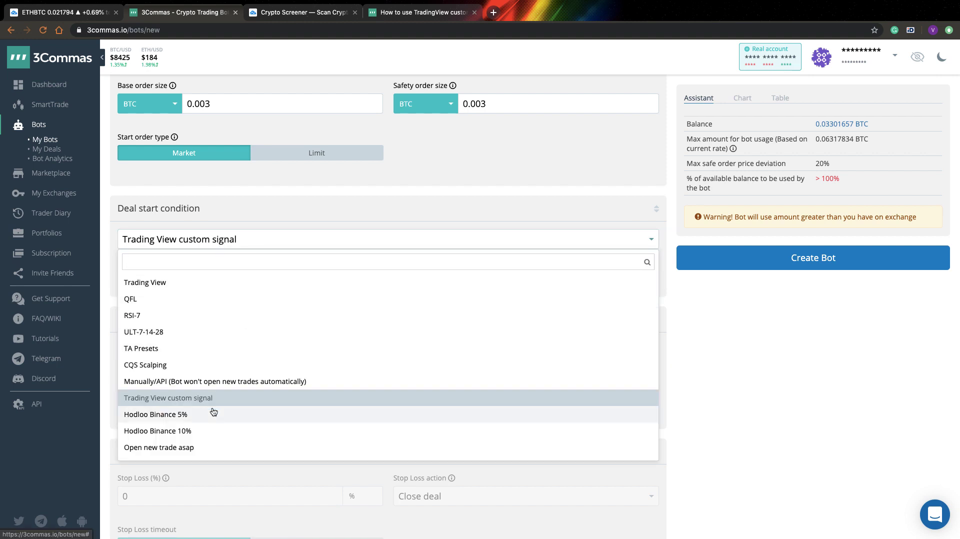
left_click(161, 284)
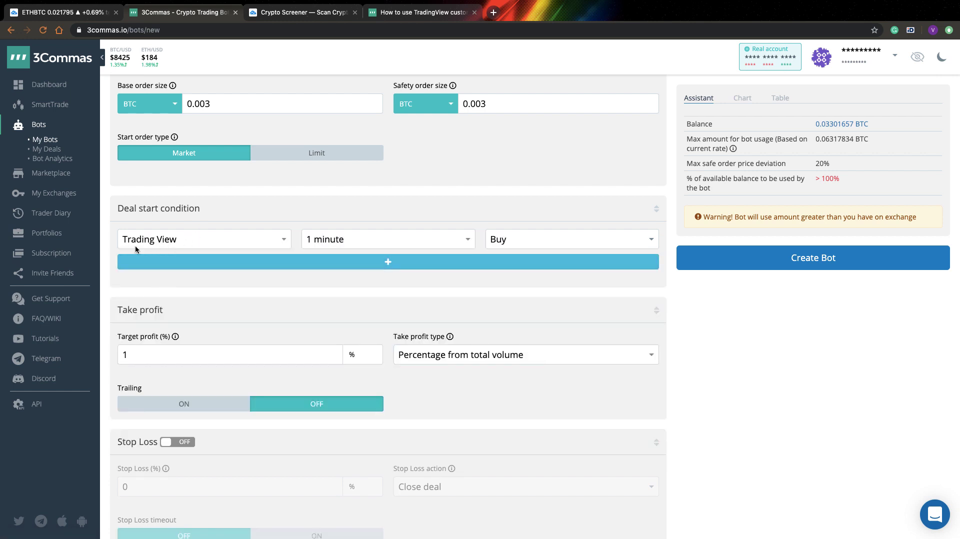
left_click(361, 239)
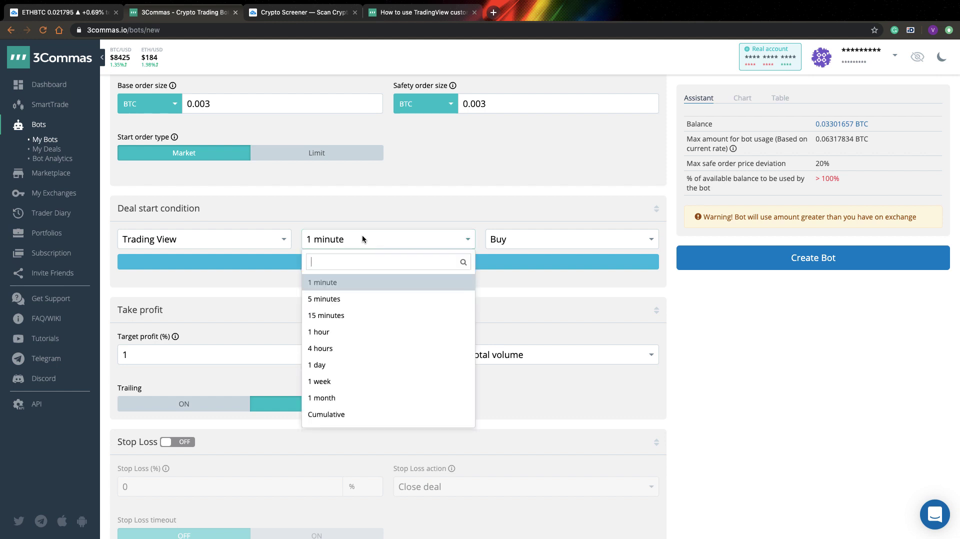
left_click(343, 348)
left_click(542, 237)
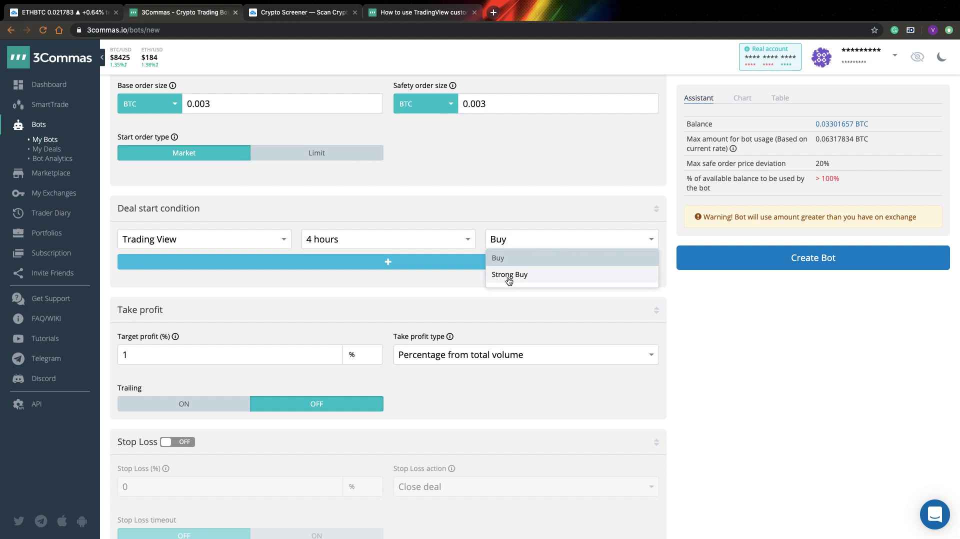
left_click(383, 220)
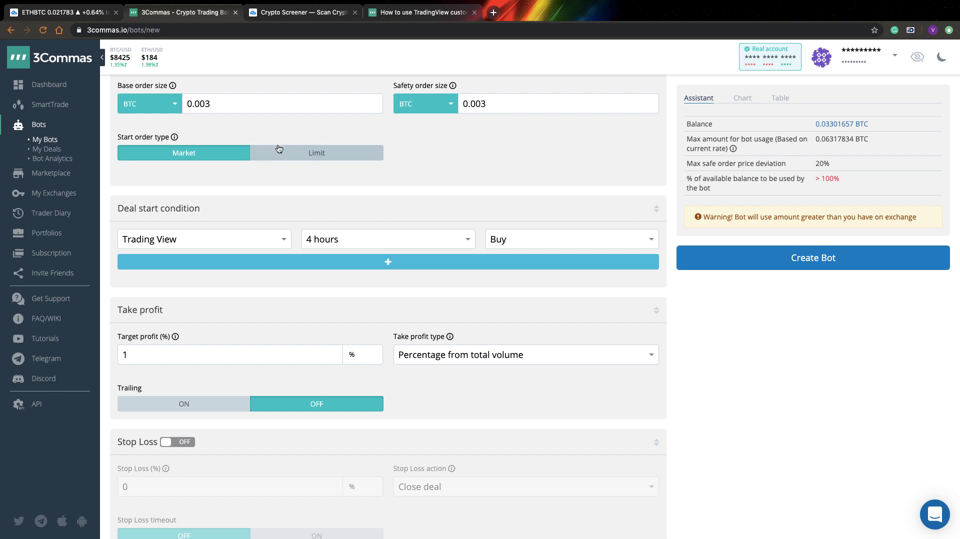
Step: Switch to the TradingView Crypto Screener and examine the oscillators rating column across the listed pairs
left_click(300, 12)
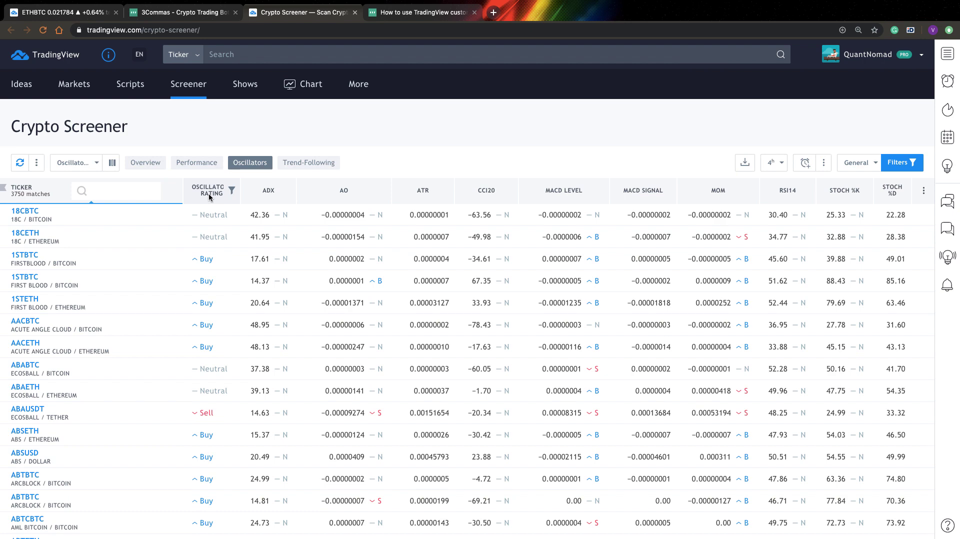
scroll(224, 420, "down", 3)
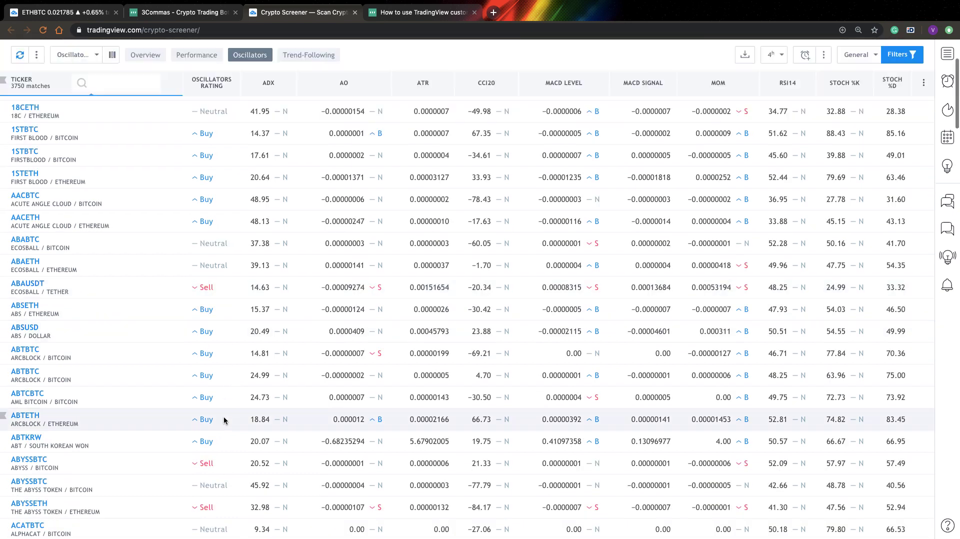
scroll(223, 420, "down", 2)
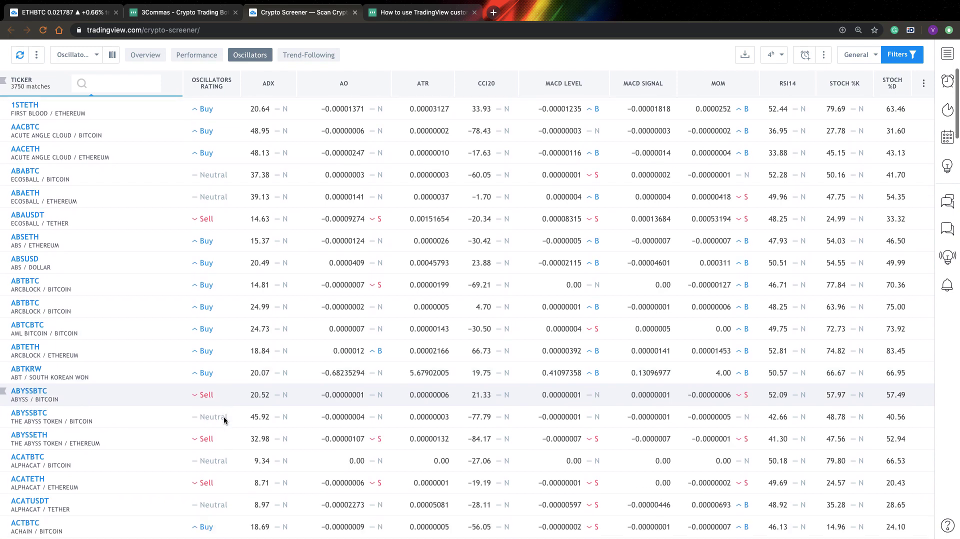
scroll(223, 420, "up", 5)
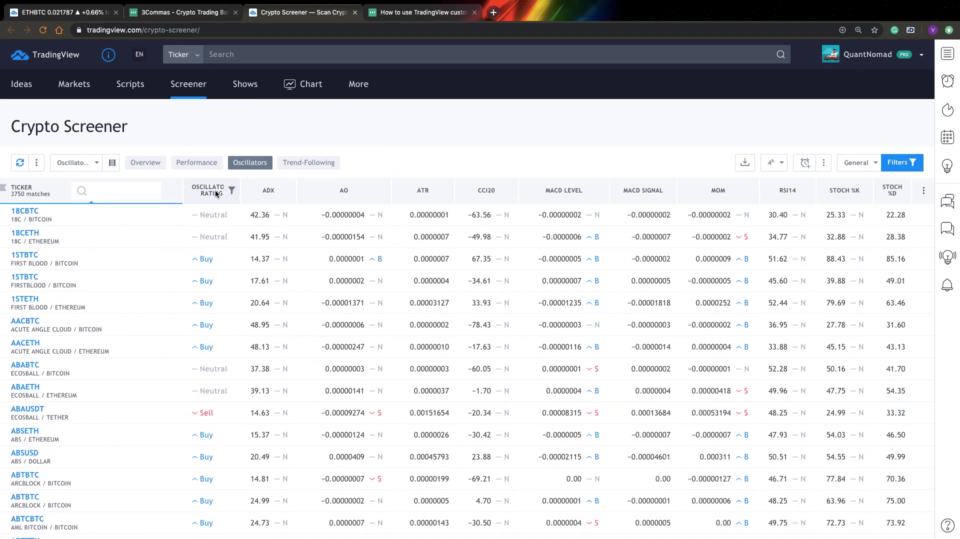
Step: Switch back to 3Commas and change the deal start condition to RSI-7
left_click(170, 14)
scroll(216, 331, "down", 1)
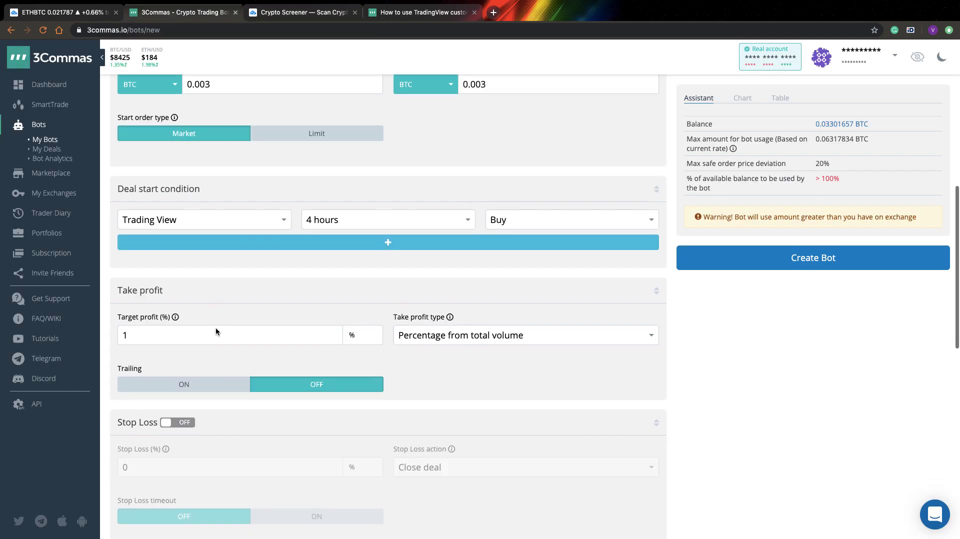
scroll(216, 330, "up", 2)
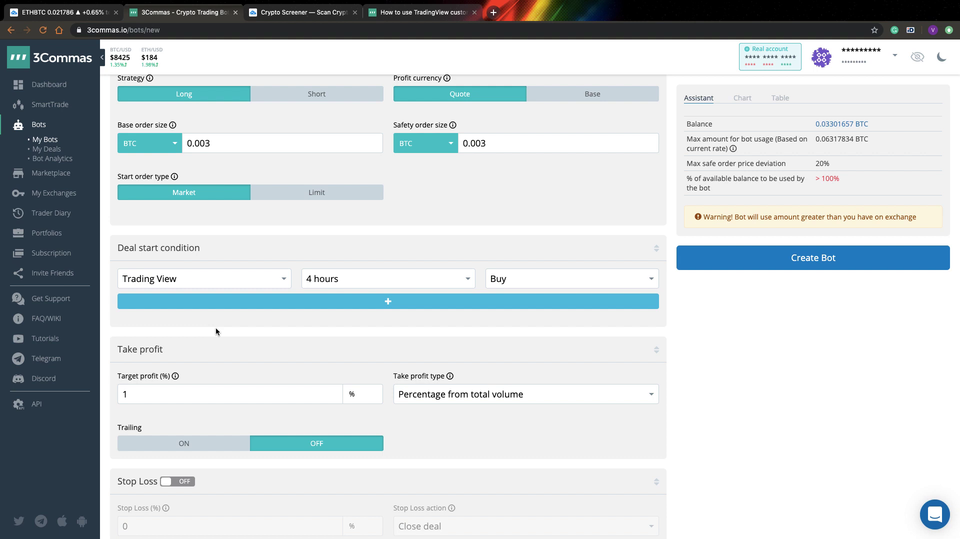
left_click(242, 278)
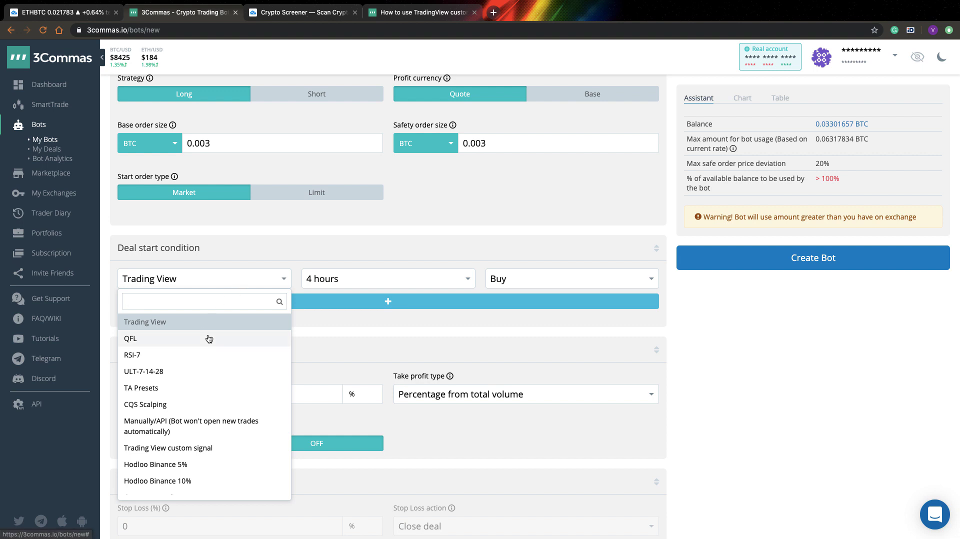
left_click(143, 356)
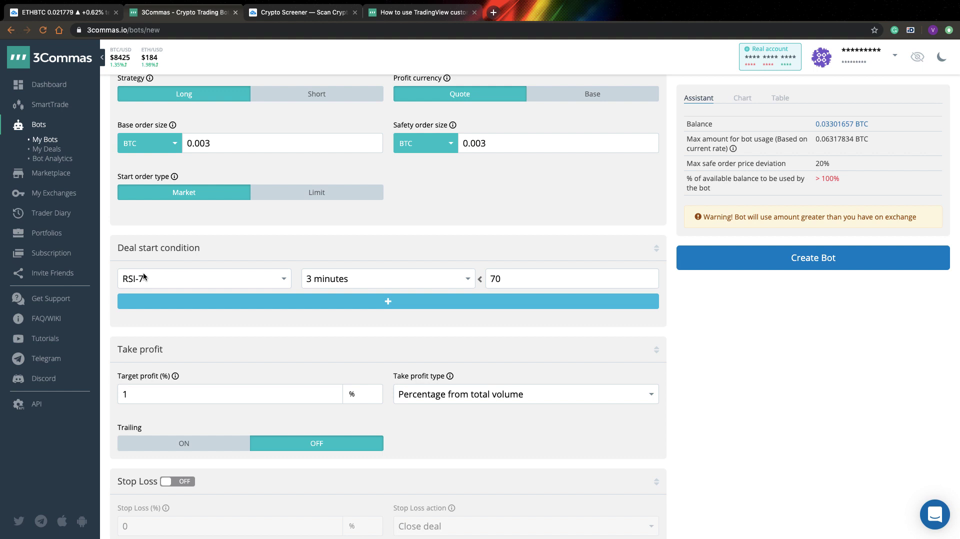
Step: Try ULT-7-14-28 and TA Presets as the deal start condition, and look through the available technical analysis presets
left_click(181, 277)
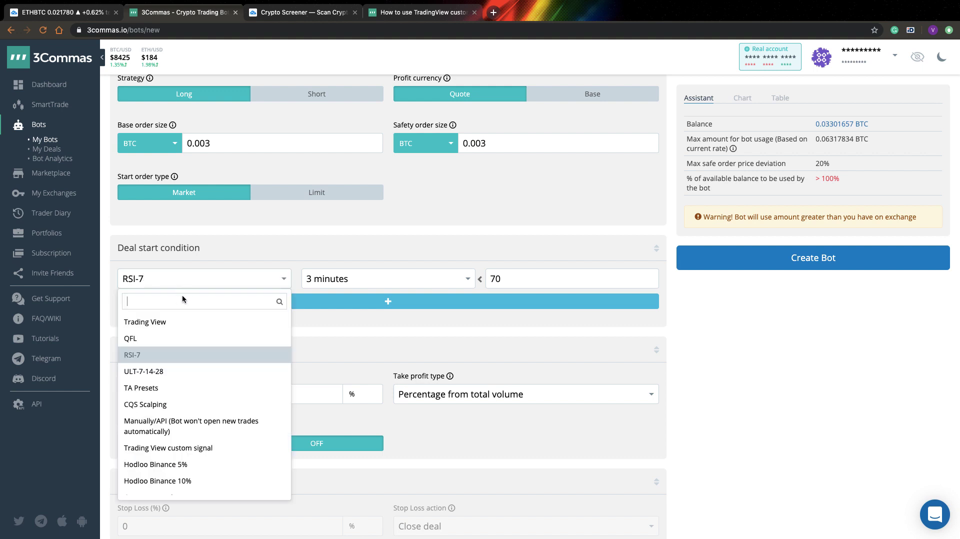
left_click(167, 371)
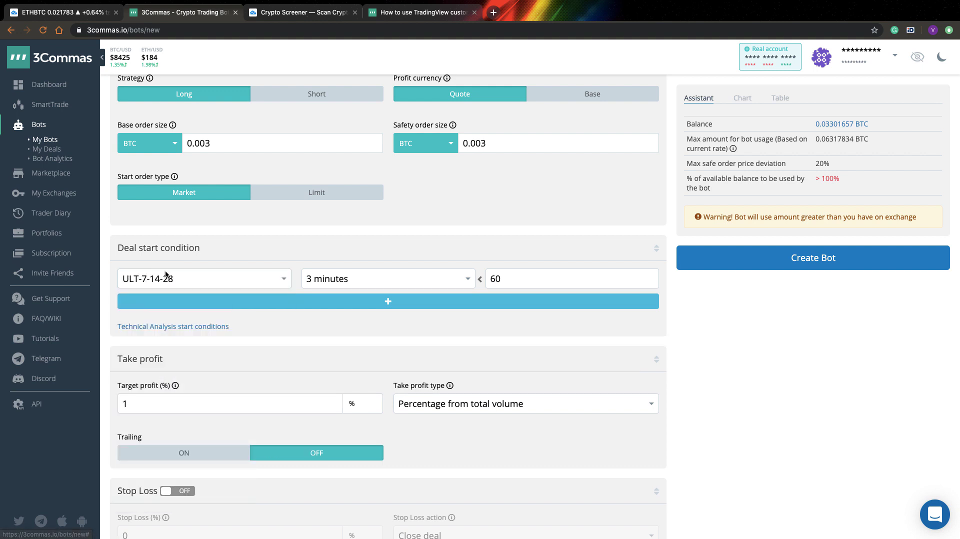
left_click(205, 277)
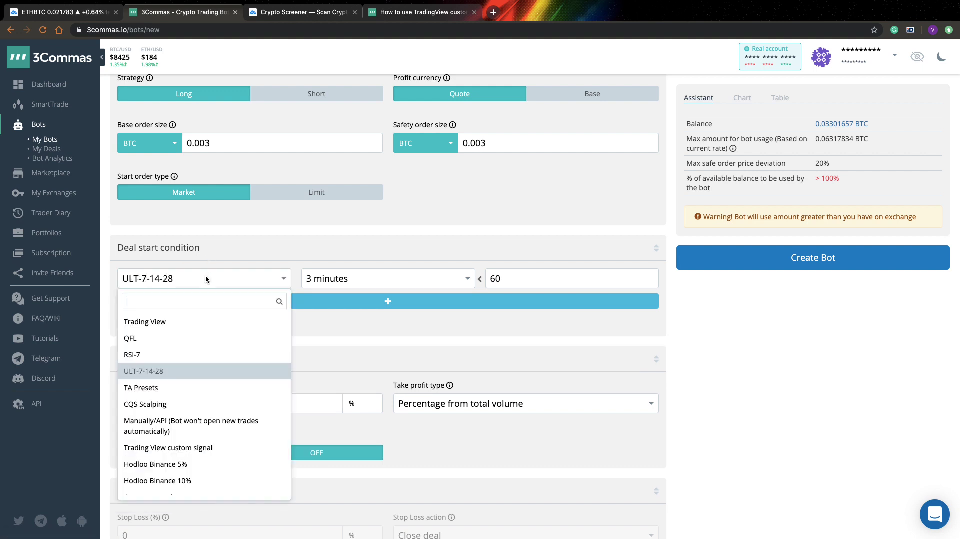
left_click(152, 389)
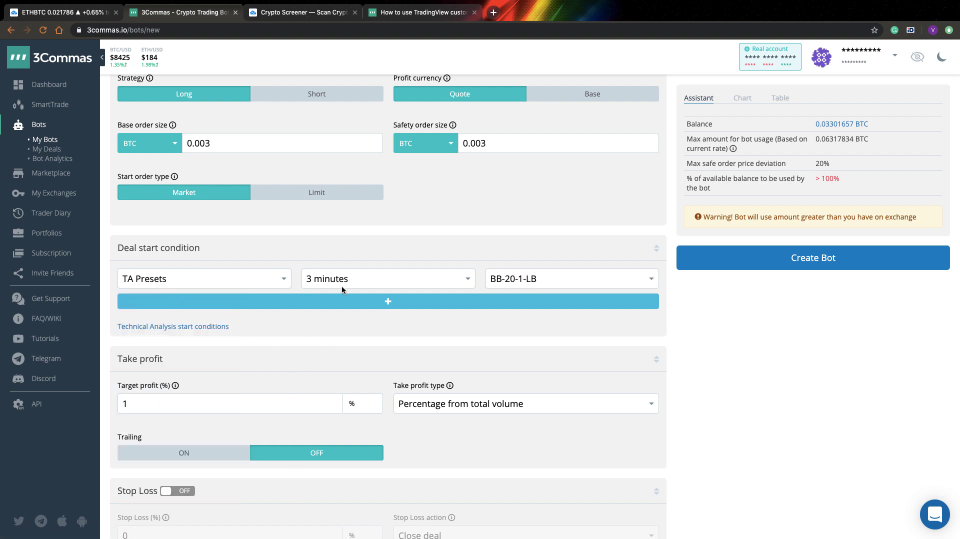
left_click(556, 278)
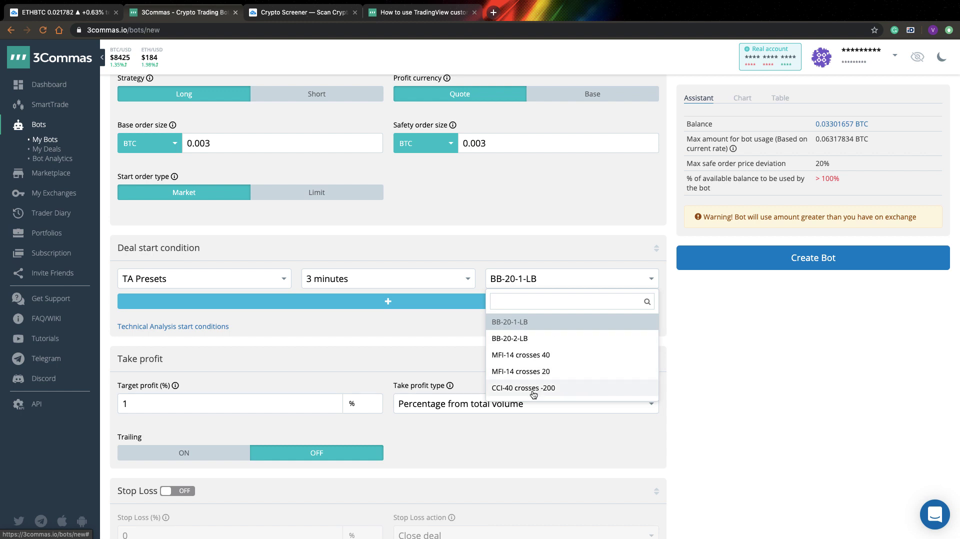
left_click(287, 356)
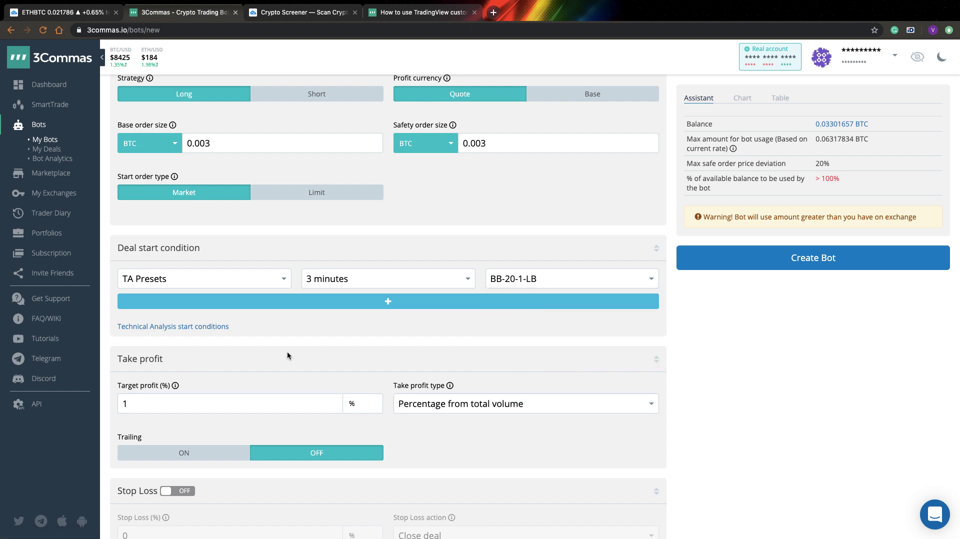
left_click(226, 279)
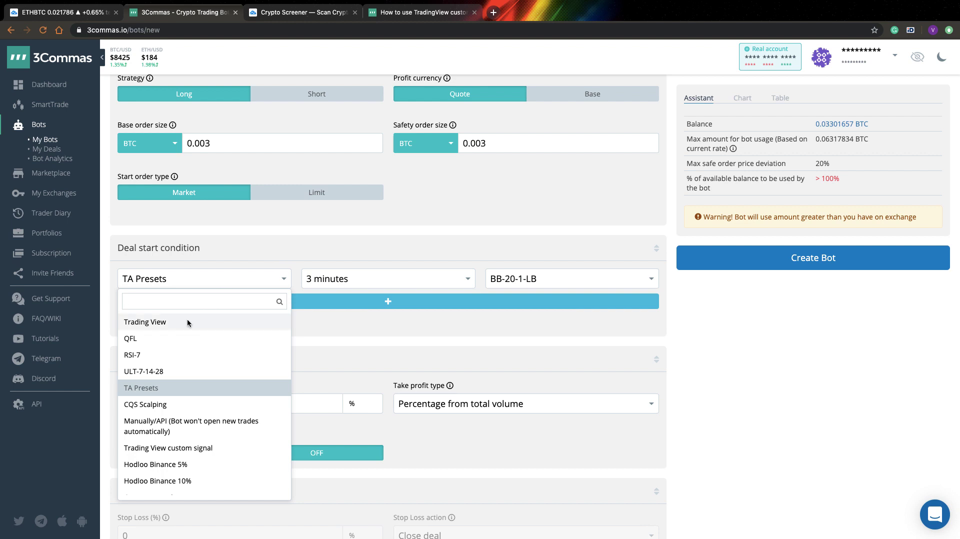
left_click(237, 265)
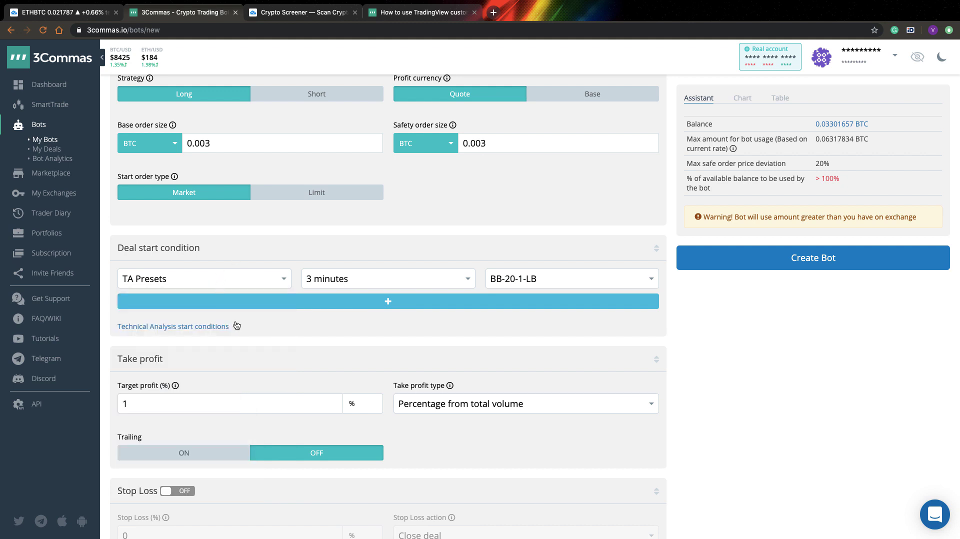
scroll(239, 328, "down", 2)
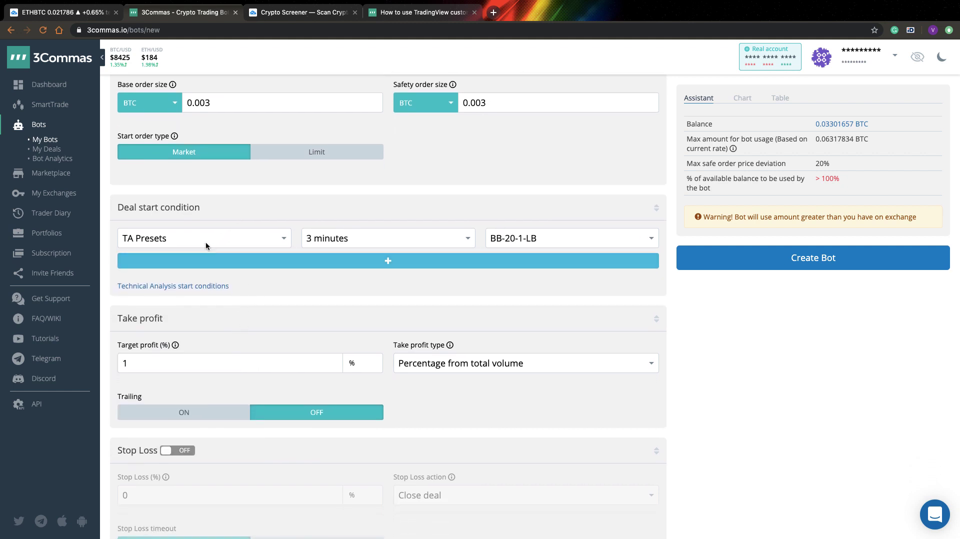
left_click(206, 242)
left_click(208, 238)
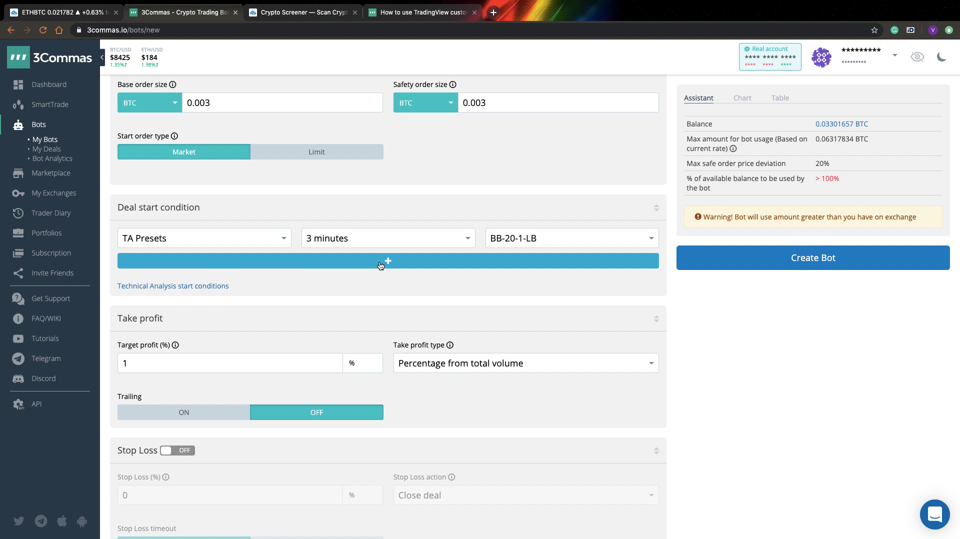
Step: Add a second deal start condition and change the first one from TA Presets to Trading View
left_click(380, 263)
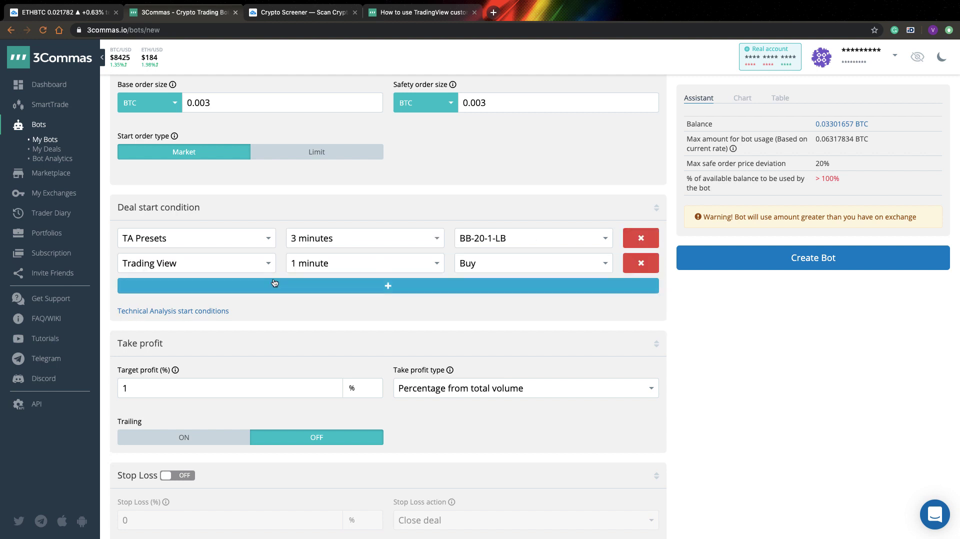
left_click(235, 235)
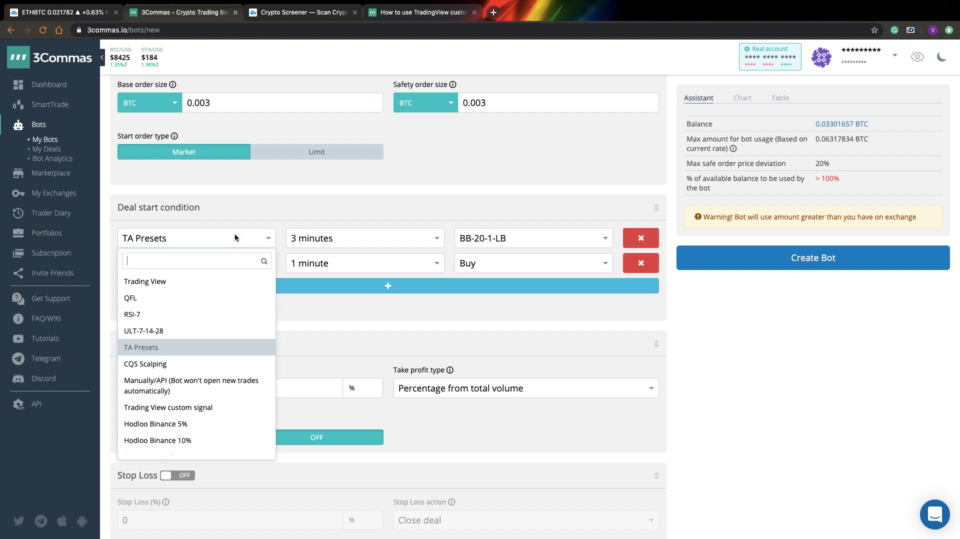
left_click(159, 281)
Step: Set the second deal start condition to Trading View custom signal and remove the first condition
left_click(188, 268)
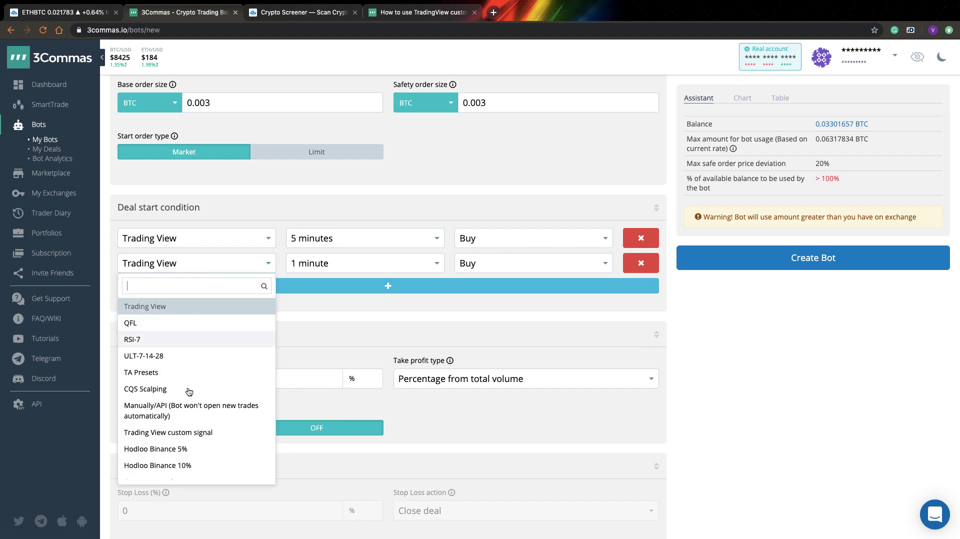
left_click(194, 433)
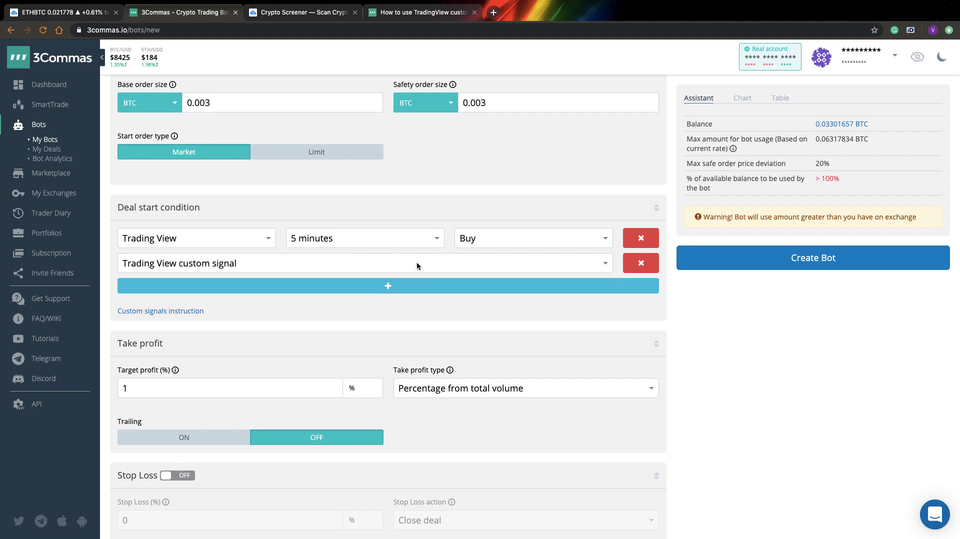
left_click(640, 239)
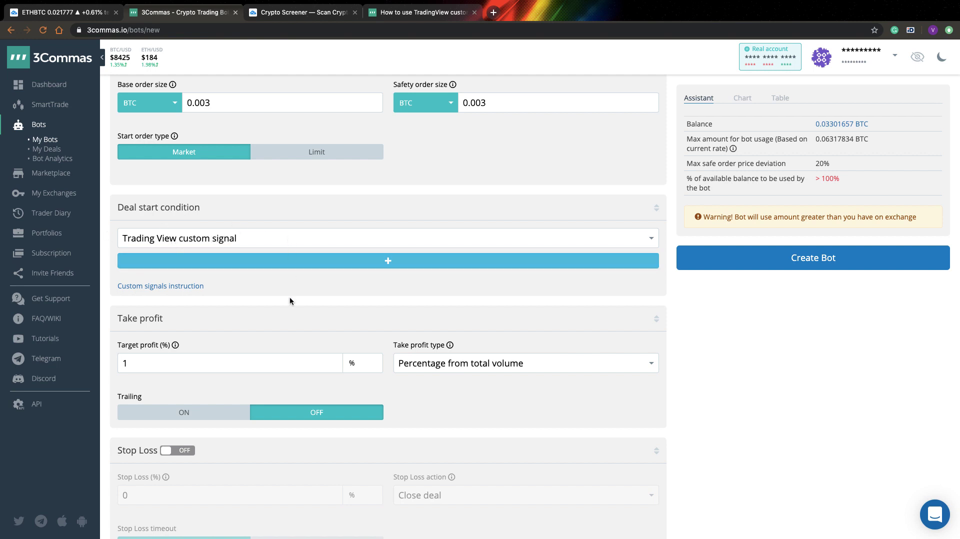
Step: Set the take profit type to Percentage from base order
scroll(290, 300, "down", 3)
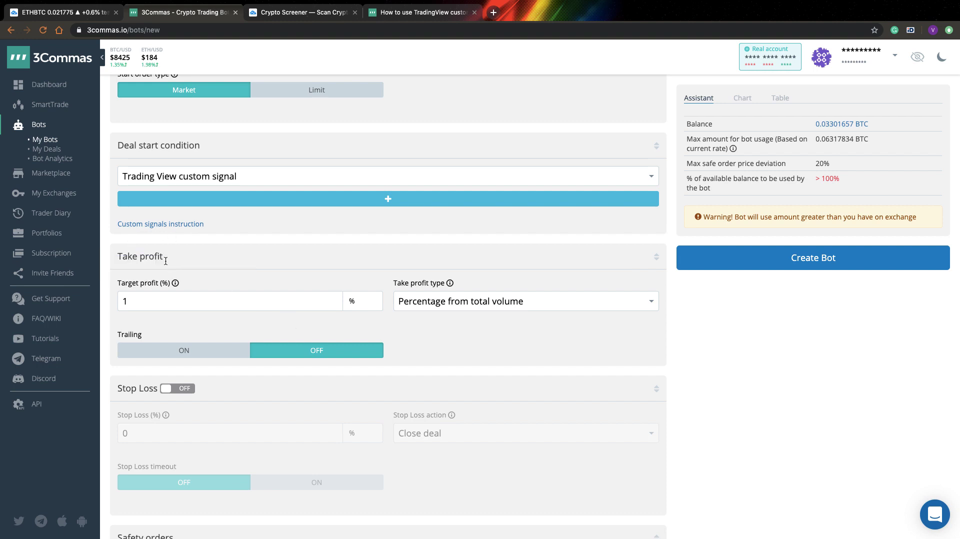
scroll(245, 310, "down", 1)
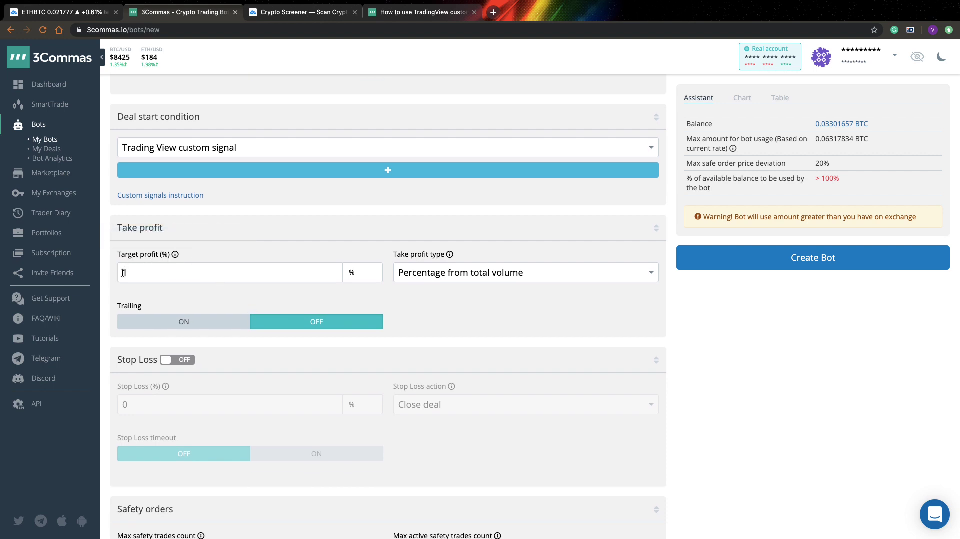
left_click(531, 280)
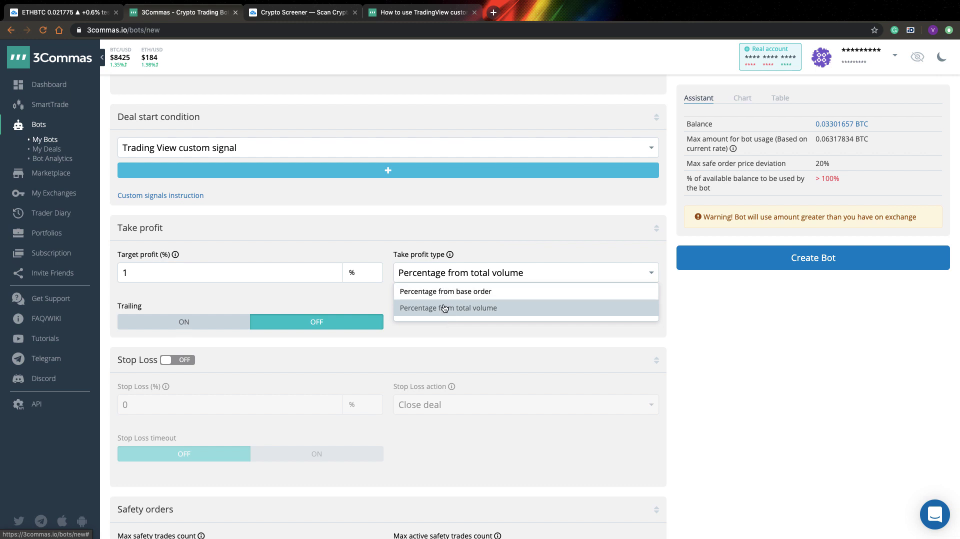
left_click(476, 291)
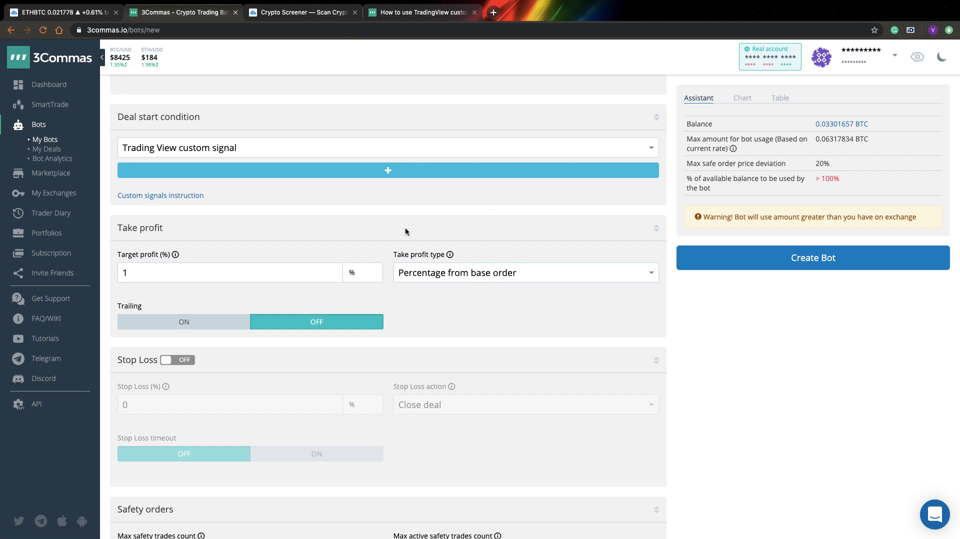
Step: Try the take profit trailing option by switching it on and back off
scroll(236, 274, "down", 2)
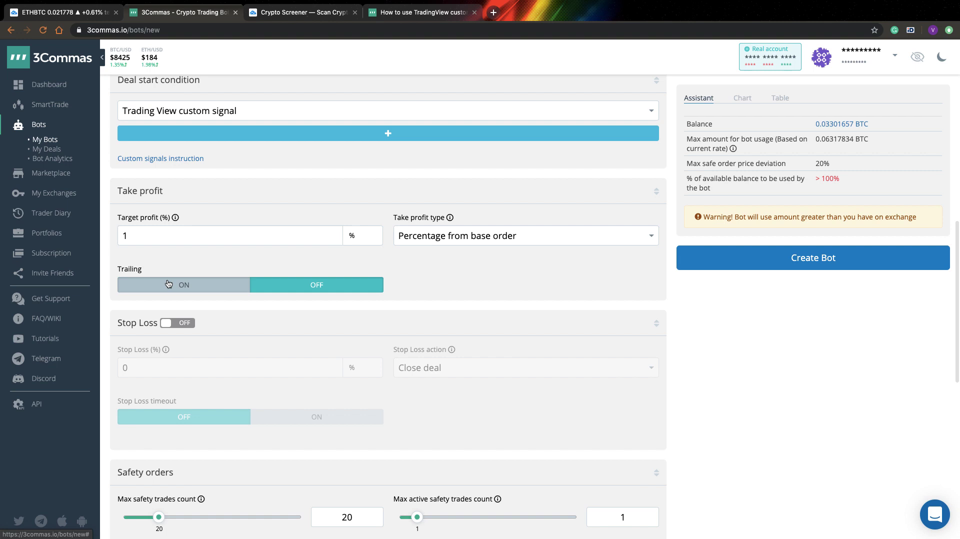
left_click(168, 284)
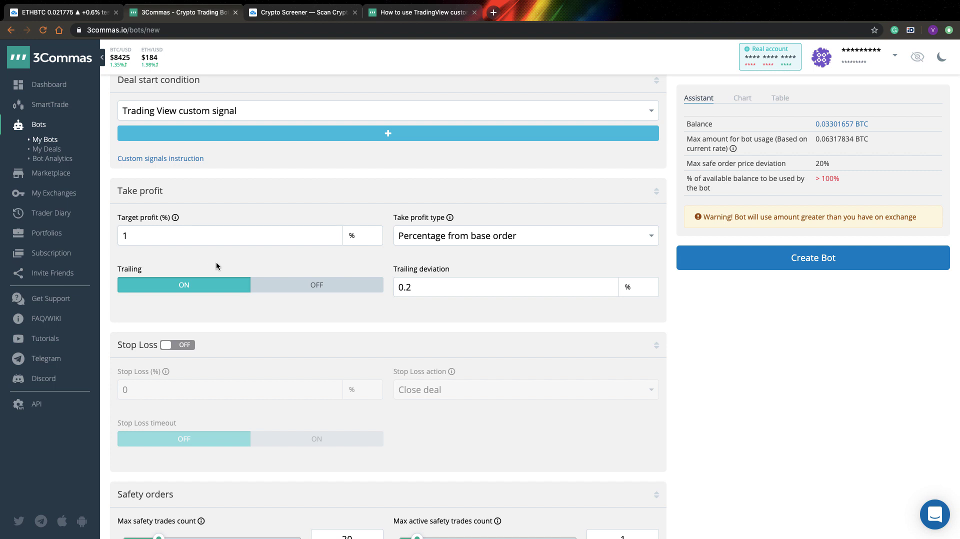
left_click(289, 289)
Step: Enable Stop Loss at 1% and view the available stop loss actions, keeping Close deal
scroll(260, 350, "down", 2)
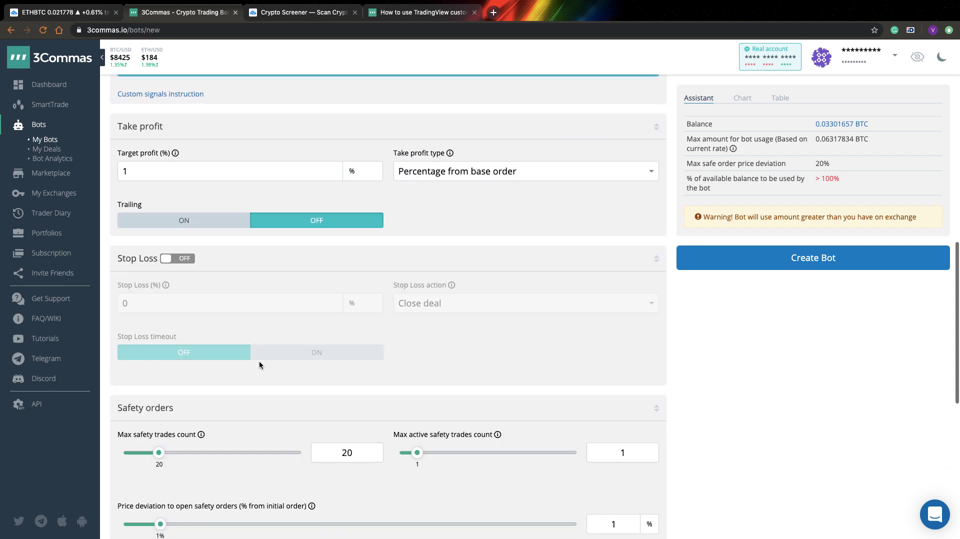
left_click(175, 260)
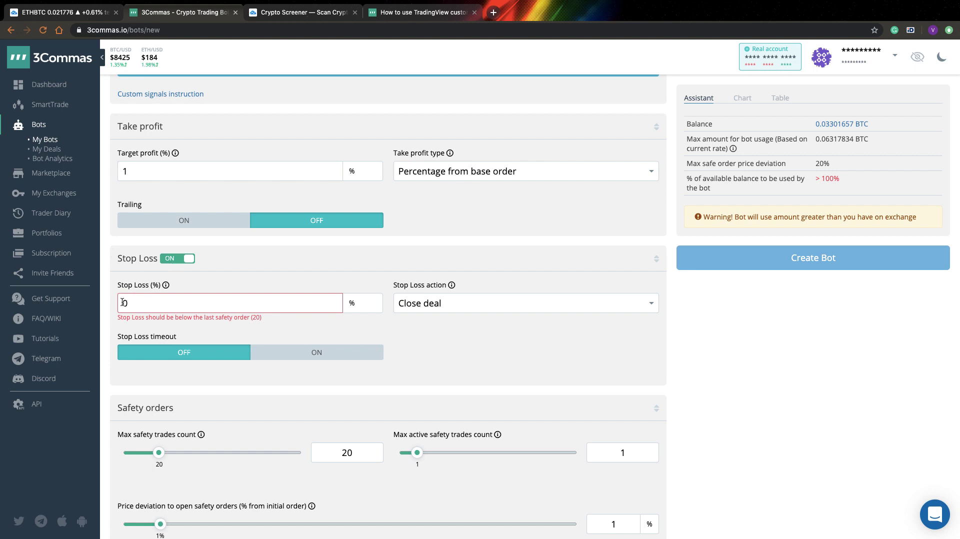
left_click_drag(136, 302, 105, 306)
type("1")
left_click(439, 306)
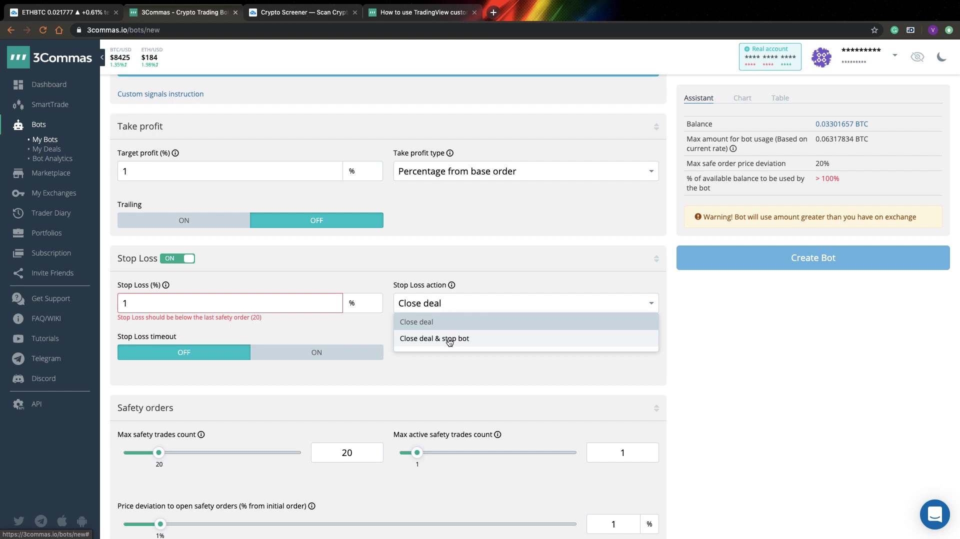
left_click(330, 334)
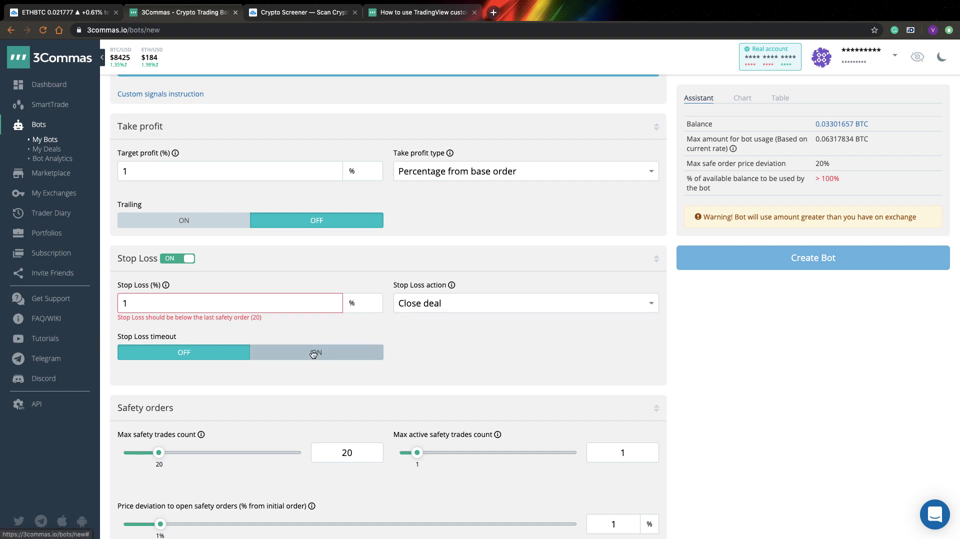
Step: Turn on the stop loss timeout with 60 seconds, and switch Stop Loss back off
left_click(317, 349)
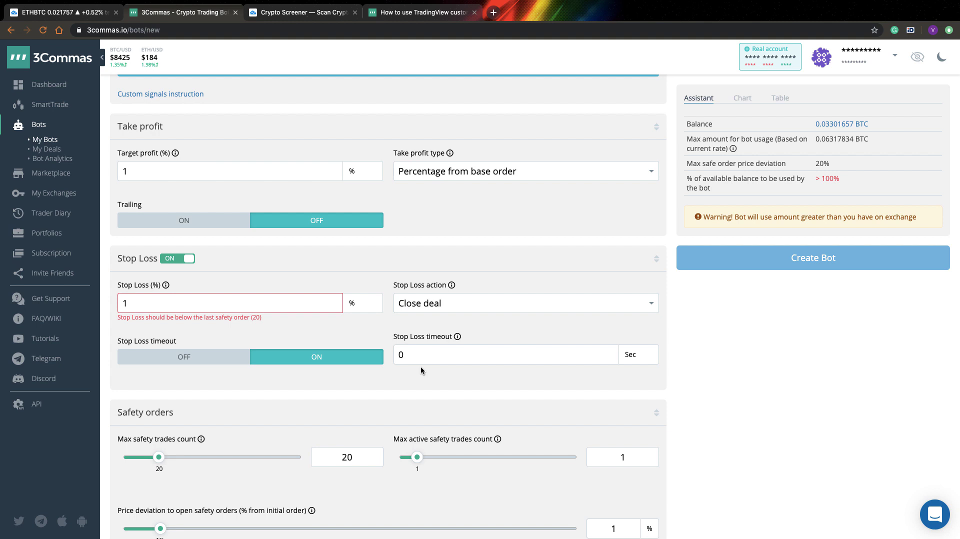
double_click(421, 363)
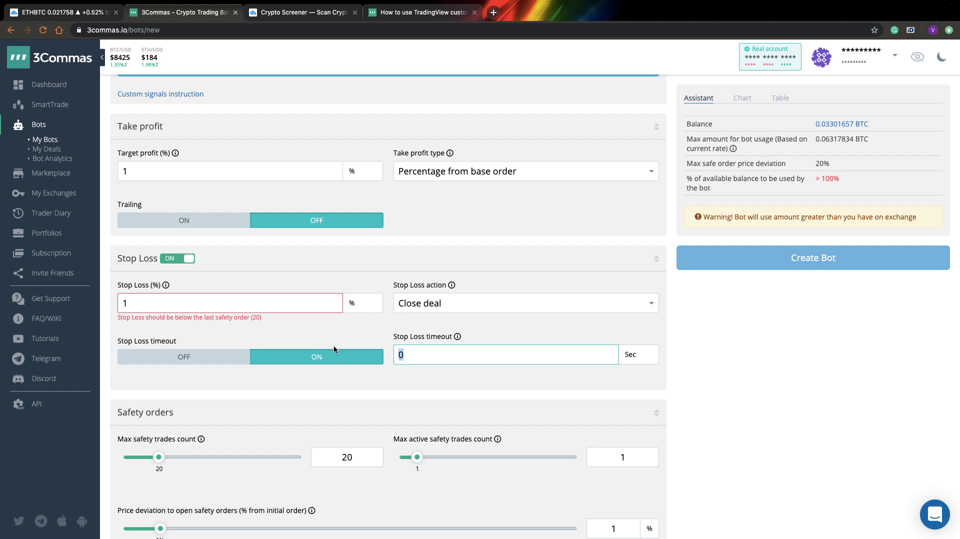
type("60")
left_click(189, 259)
Step: Set both the max safety trades count and the max active safety trades count to 0
scroll(206, 325, "down", 5)
scroll(207, 328, "down", 2)
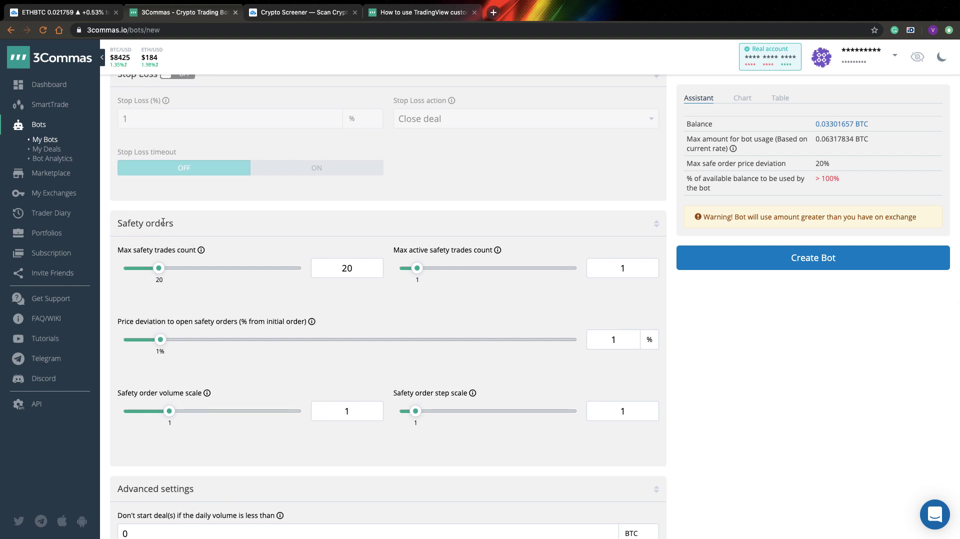
scroll(235, 252, "down", 1)
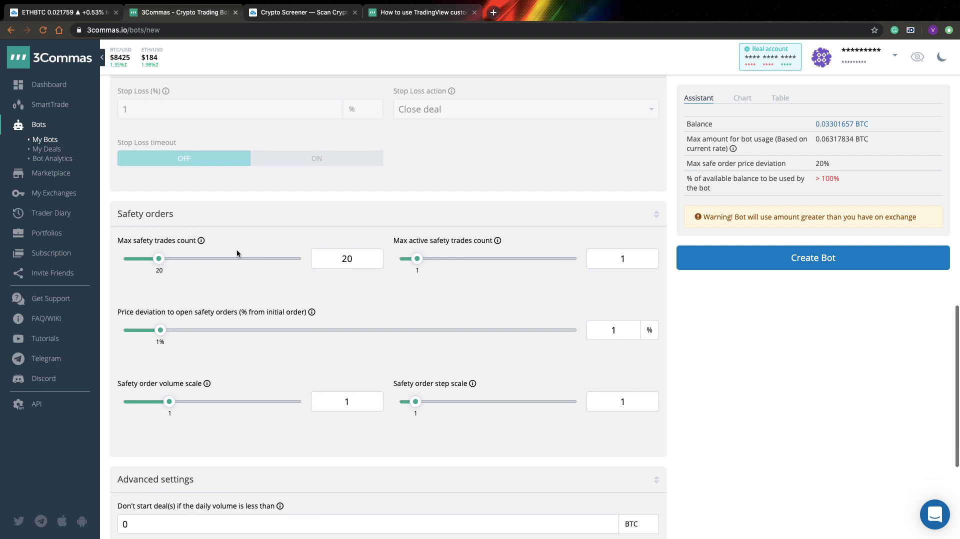
left_click_drag(158, 231, 118, 232)
left_click_drag(418, 228, 393, 229)
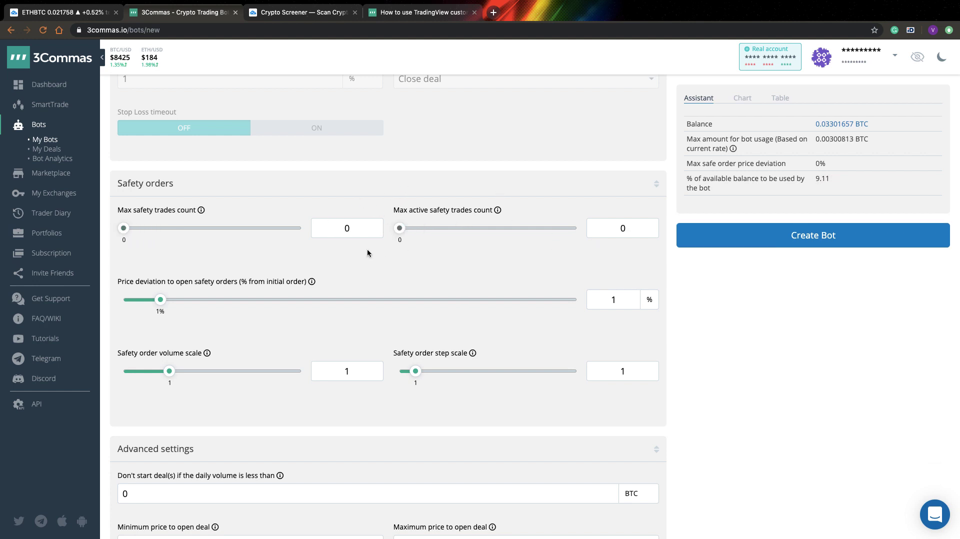
Step: Review the advanced settings and the maximum amount for bot usage, and create the bot
scroll(160, 275, "down", 1)
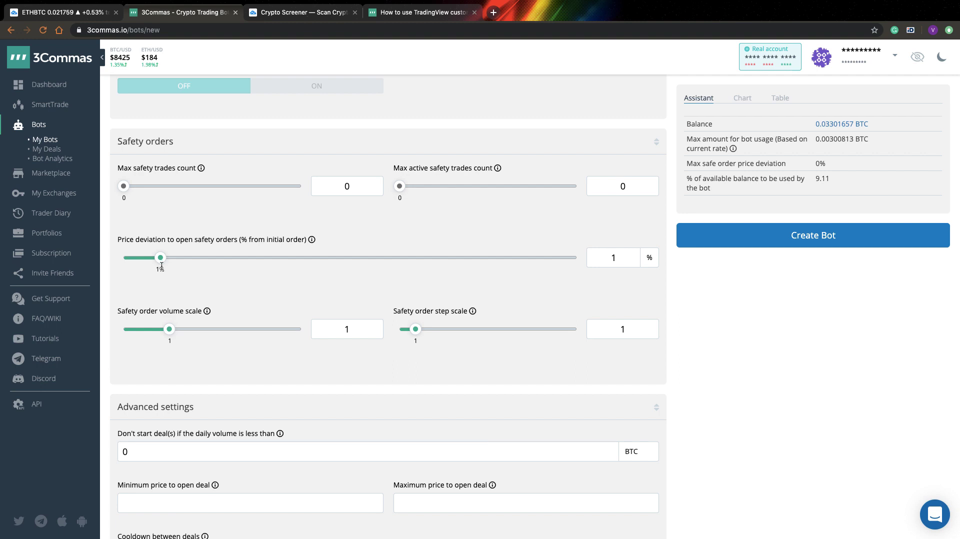
scroll(238, 350, "down", 3)
scroll(239, 347, "down", 5)
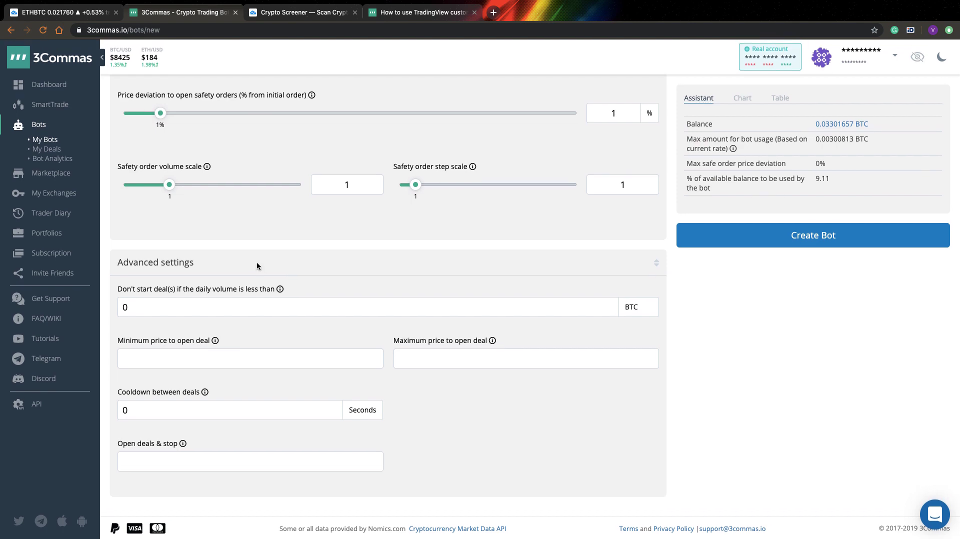
scroll(270, 239, "up", 10)
scroll(270, 244, "up", 15)
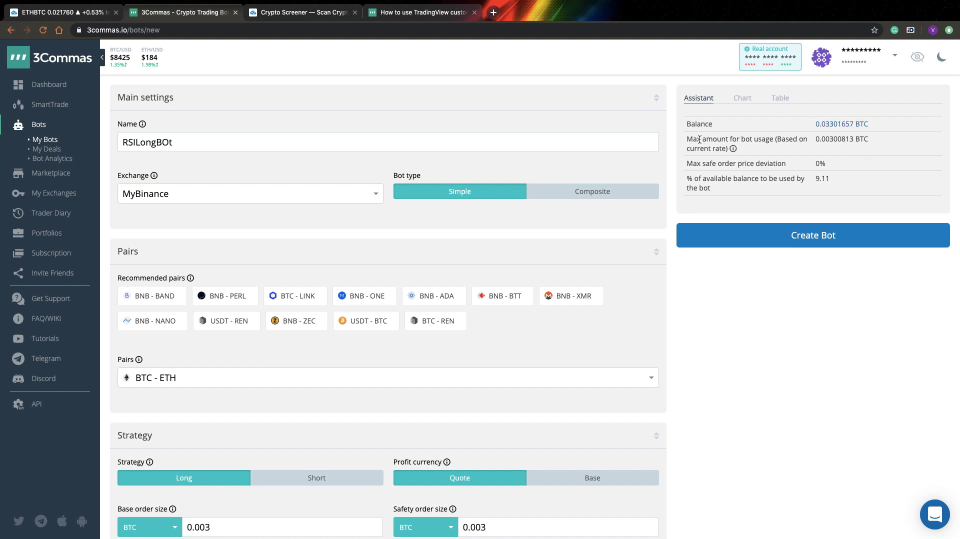
left_click_drag(693, 139, 738, 148)
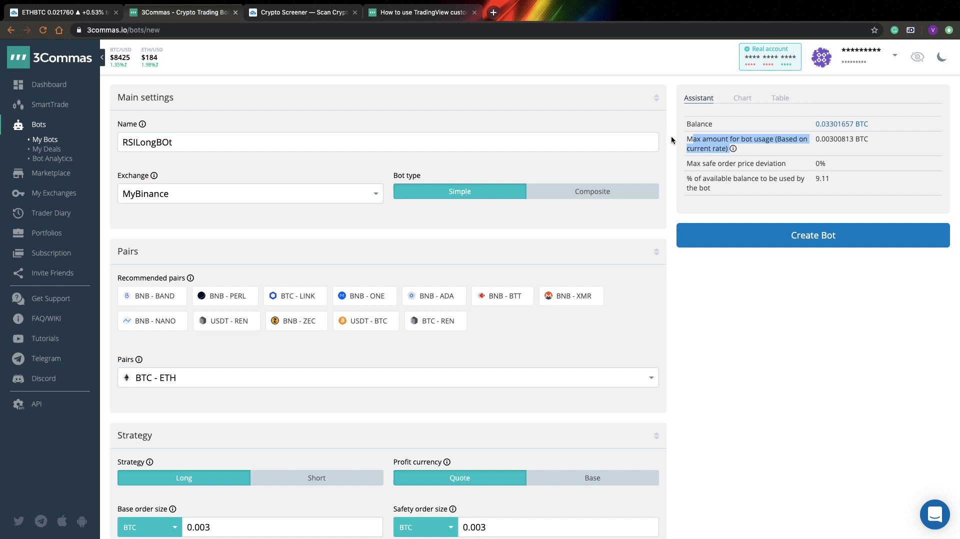
left_click_drag(671, 136, 715, 145)
left_click(798, 242)
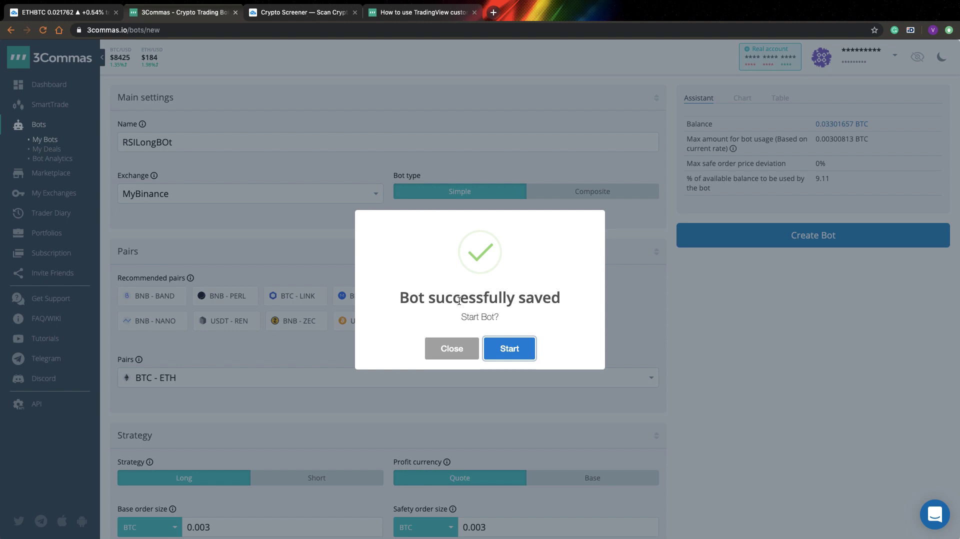
Step: Start the newly saved bot and open its information page
left_click(511, 355)
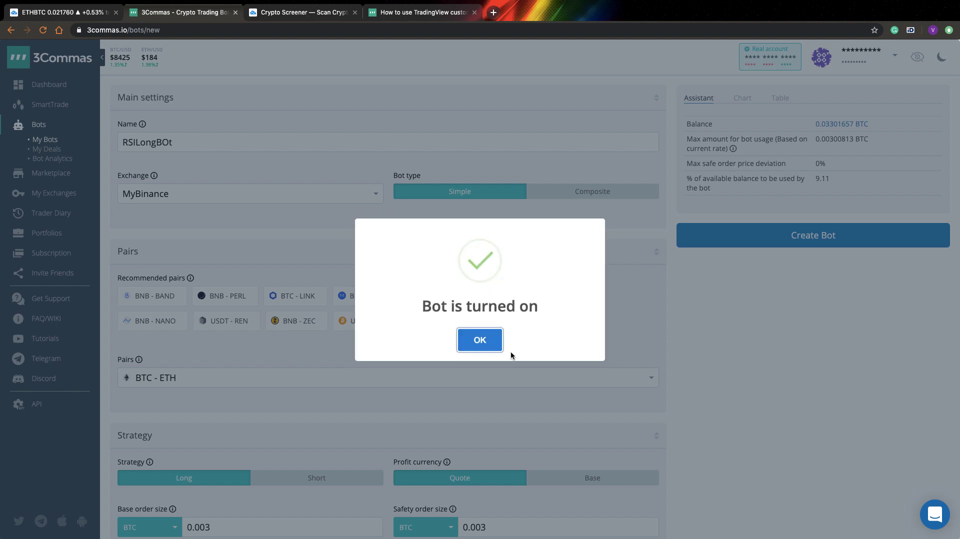
left_click(471, 350)
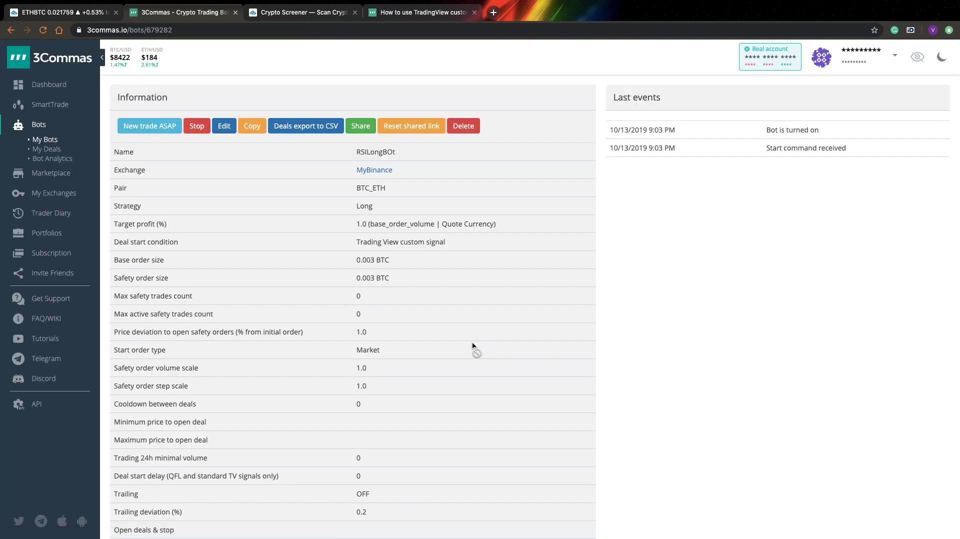
Step: Examine the bot's settings and its signal messages for starting, closing, cancelling and trailing deals, and copy the message for deal start signal
scroll(337, 359, "down", 1)
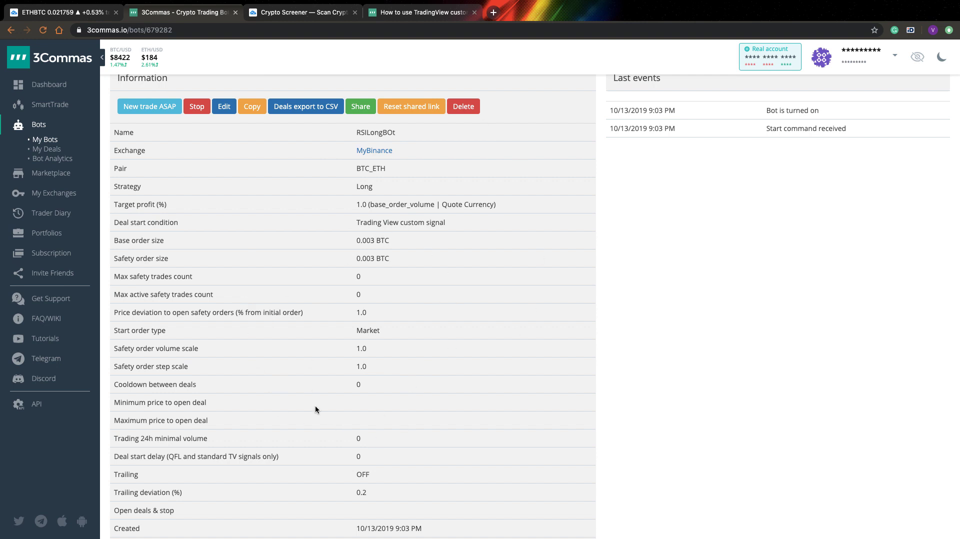
scroll(315, 409, "down", 5)
scroll(315, 409, "down", 6)
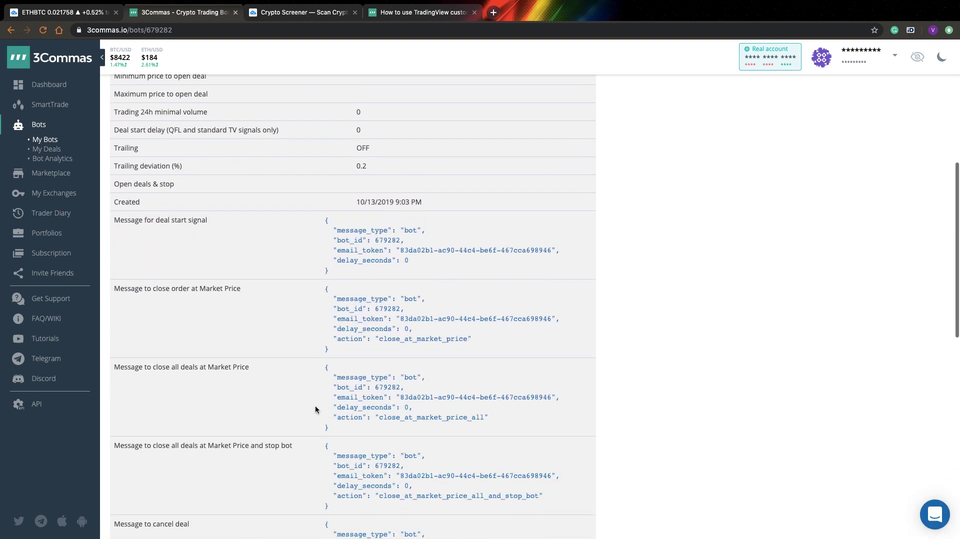
scroll(320, 357, "down", 18)
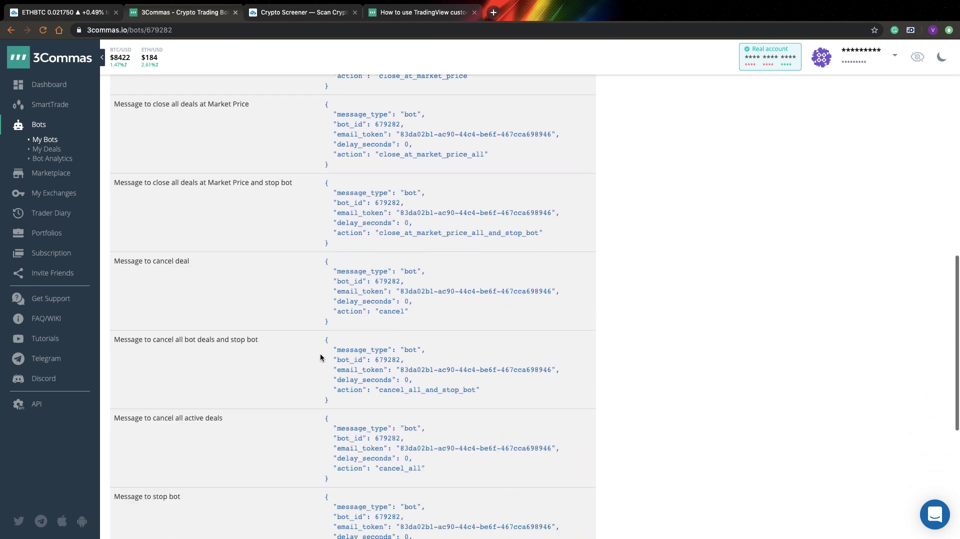
scroll(321, 357, "up", 20)
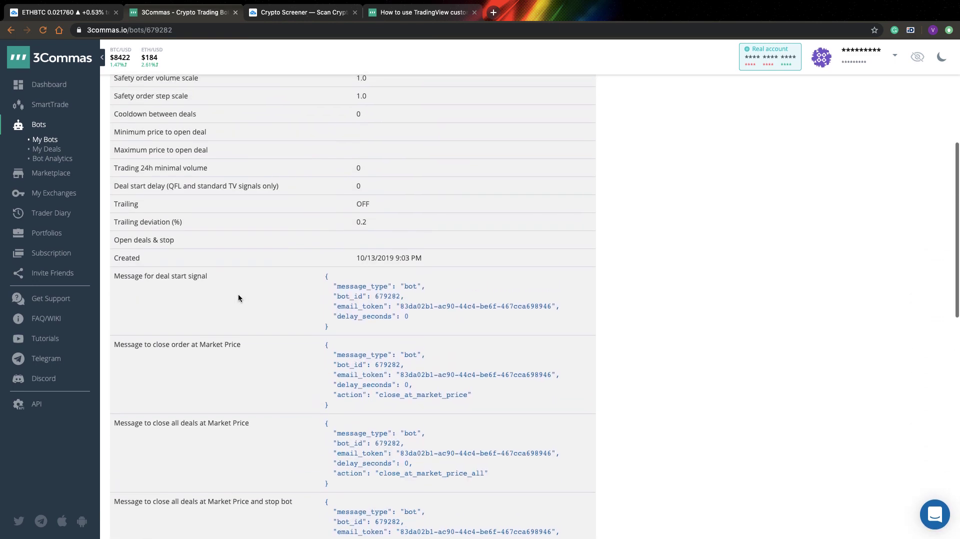
scroll(200, 285, "down", 3)
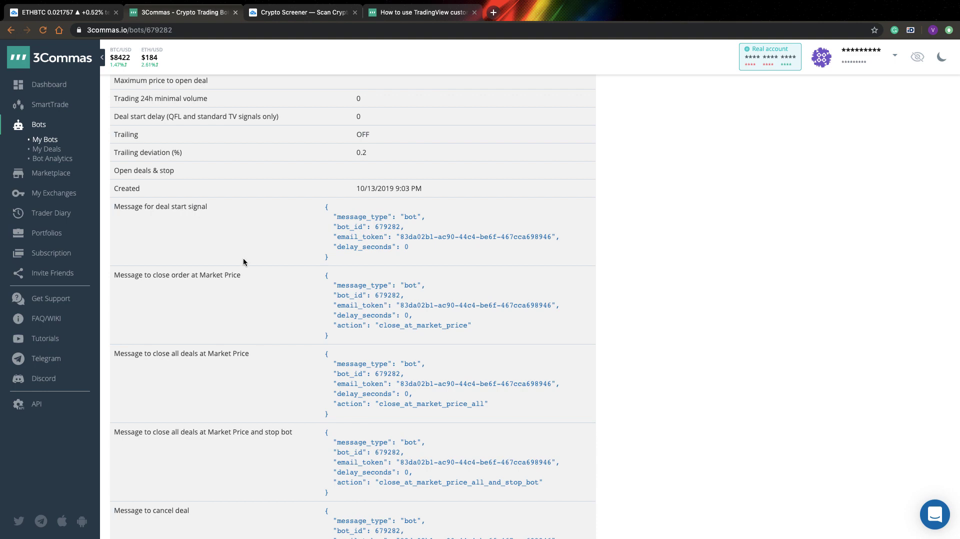
scroll(243, 261, "up", 4)
scroll(243, 261, "down", 5)
scroll(243, 261, "down", 3)
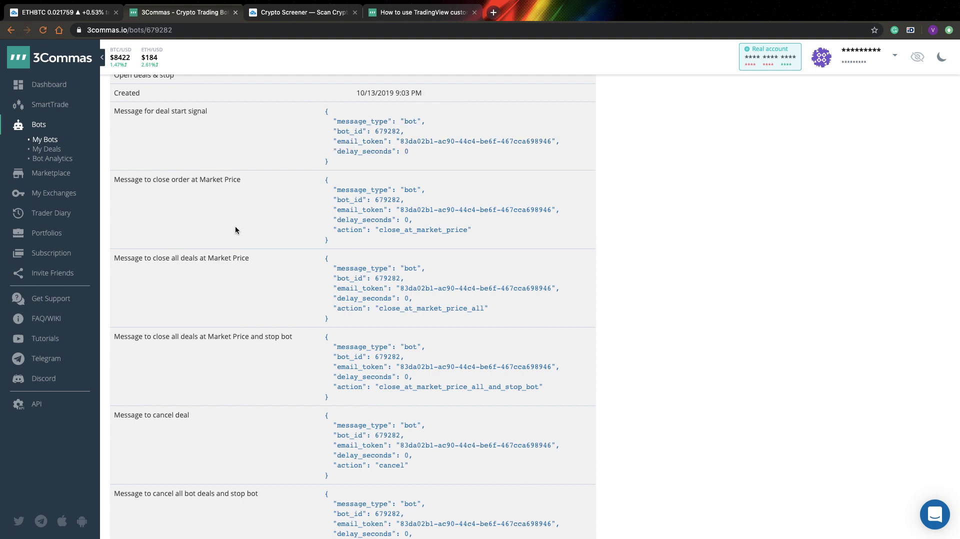
scroll(333, 330, "down", 10)
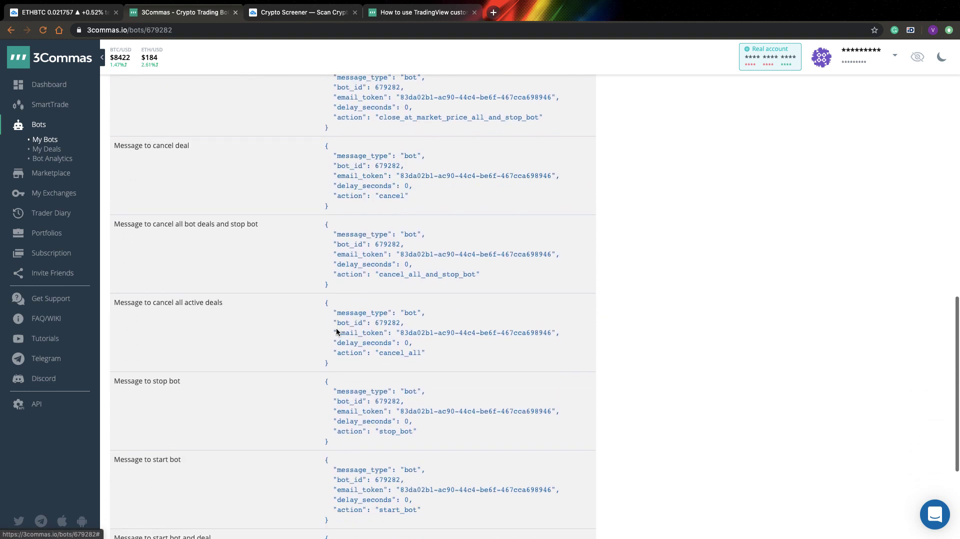
scroll(192, 397, "down", 3)
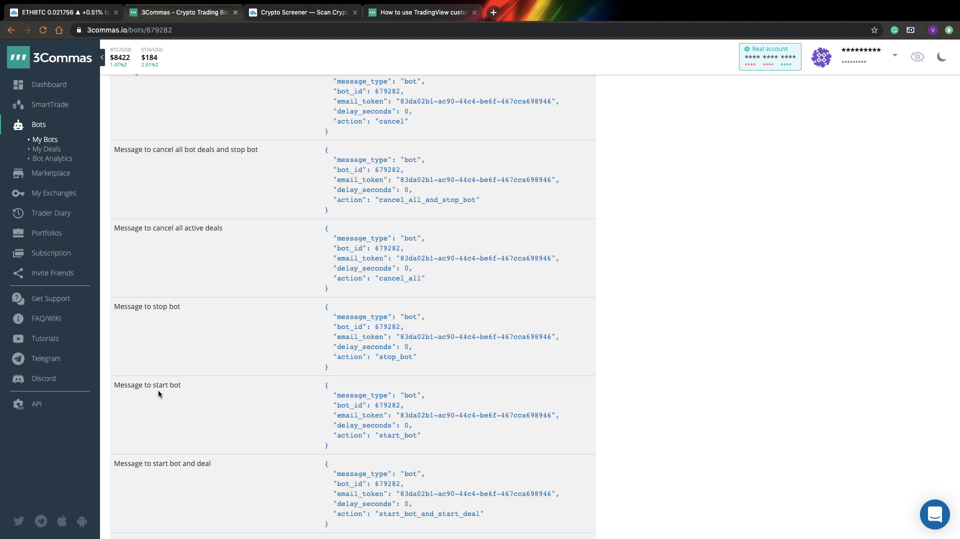
scroll(158, 394, "down", 3)
scroll(158, 394, "up", 3)
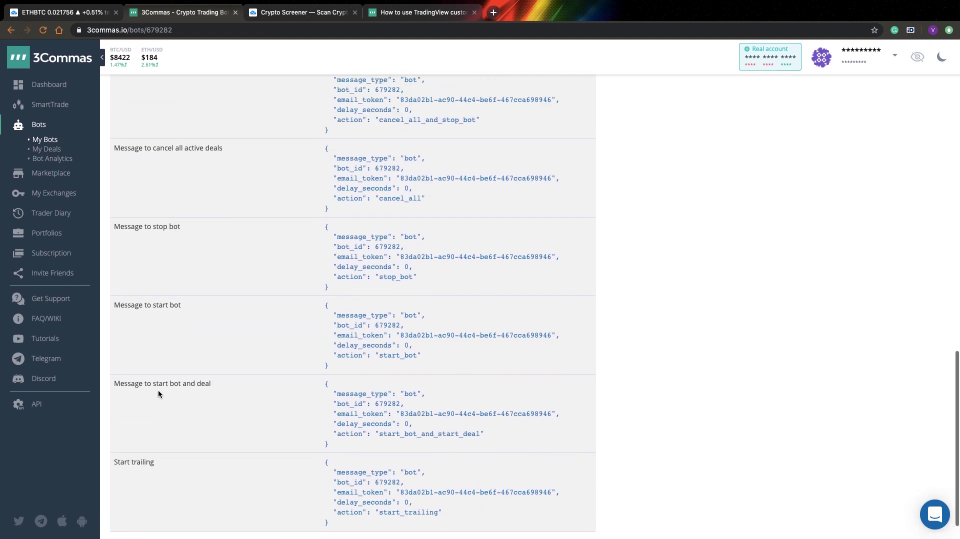
scroll(158, 394, "up", 4)
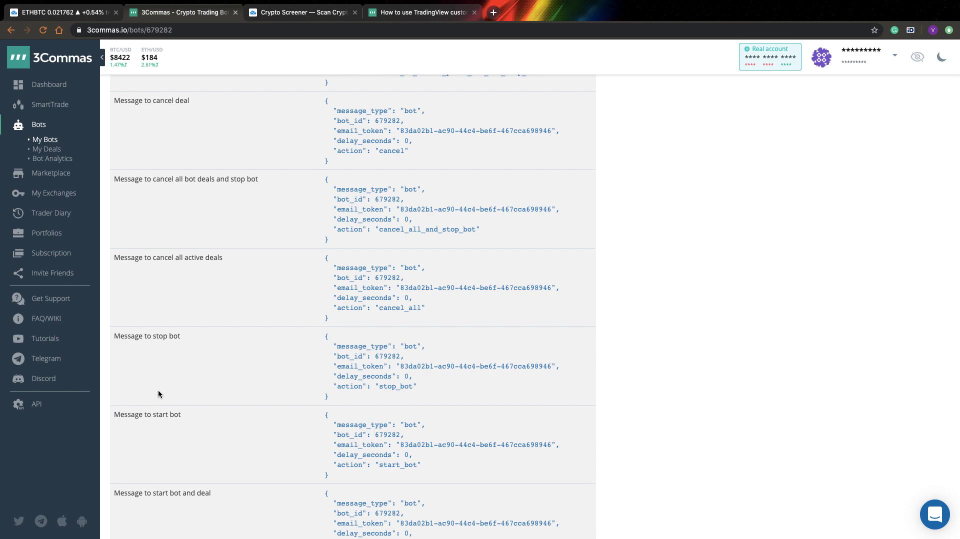
scroll(158, 388, "up", 6)
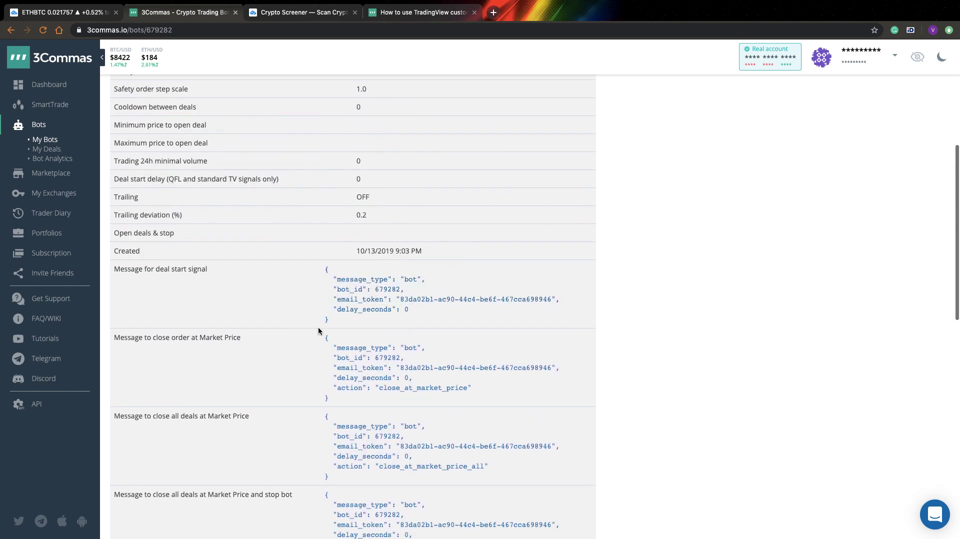
scroll(306, 278, "up", 1)
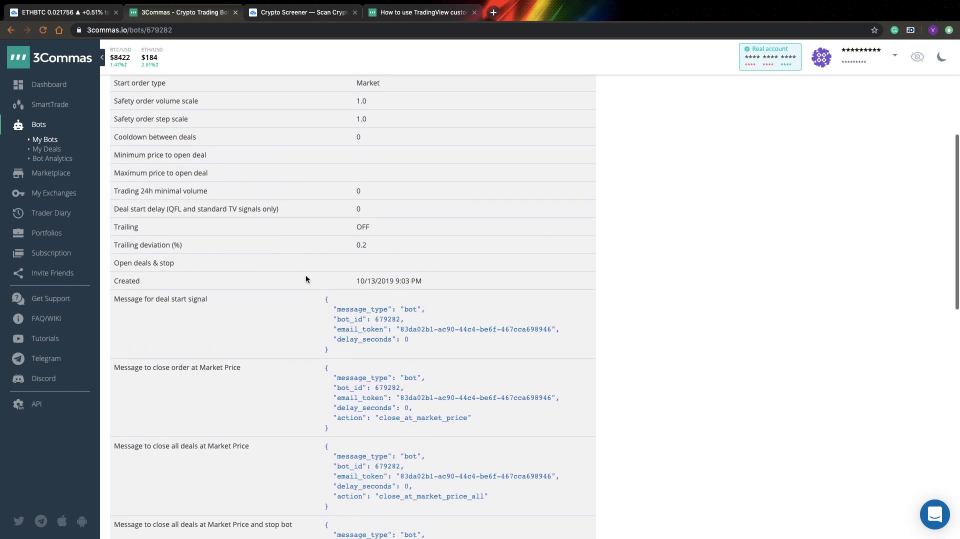
left_click(358, 317)
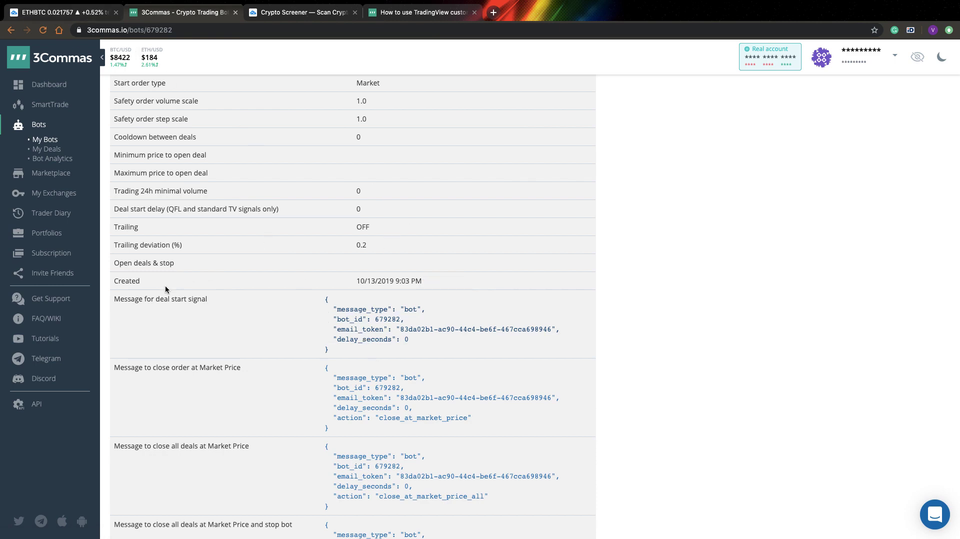
Step: In TradingView, begin a new ETHBTC alert on the RSI (14) condition RSI_Long, triggering Once Per Bar Close
left_click(77, 18)
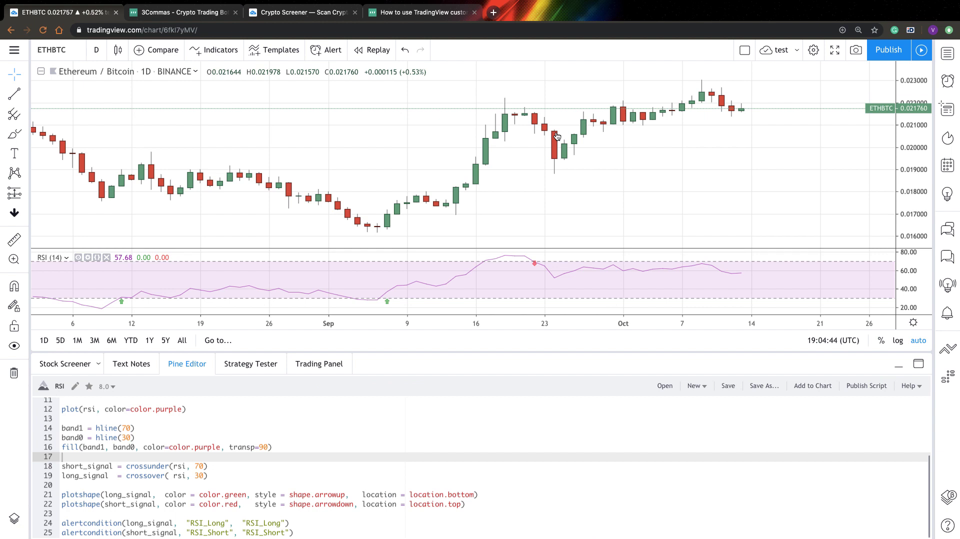
left_click(948, 82)
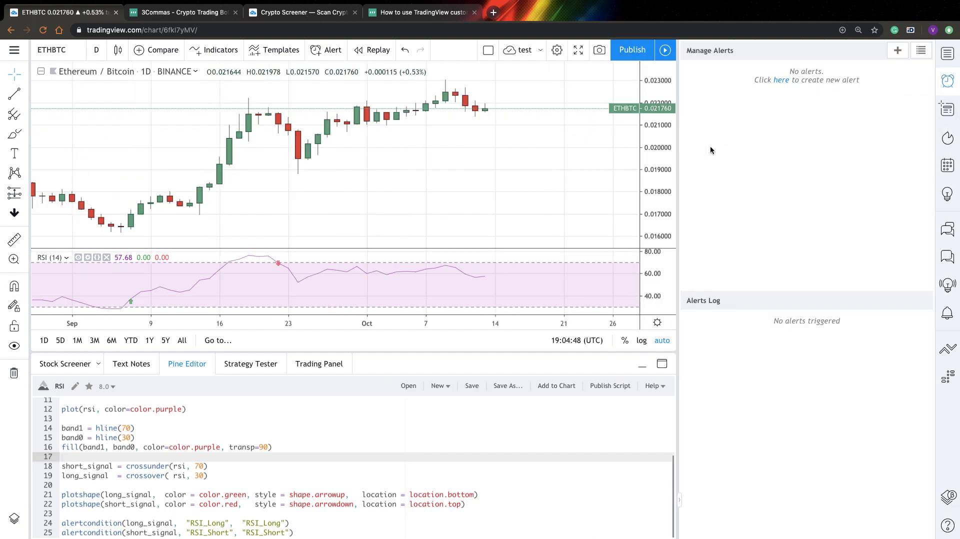
left_click(897, 51)
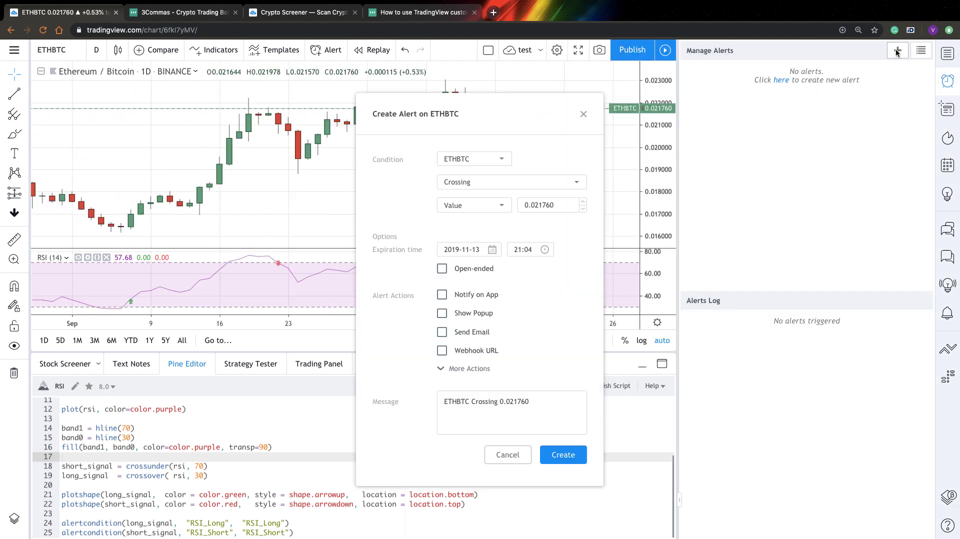
left_click(474, 159)
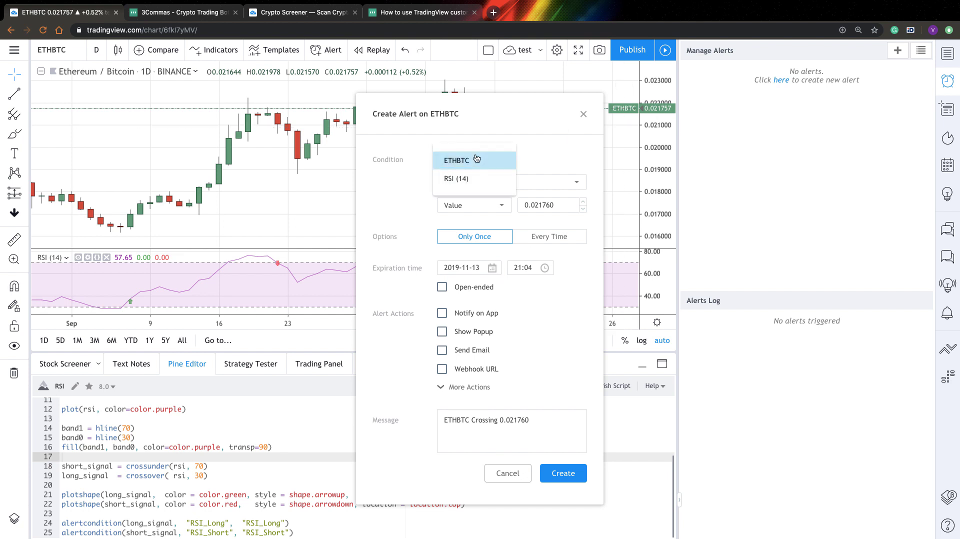
left_click(464, 184)
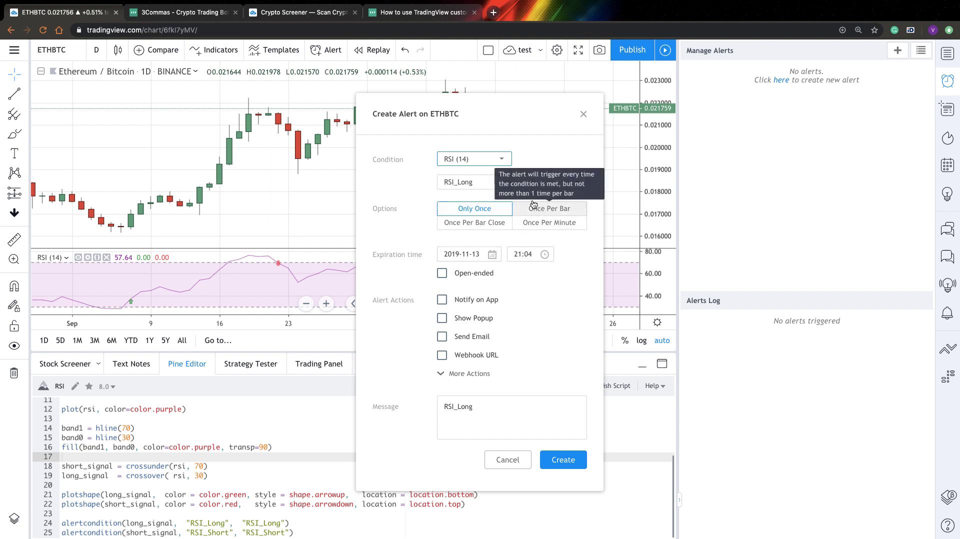
left_click(471, 224)
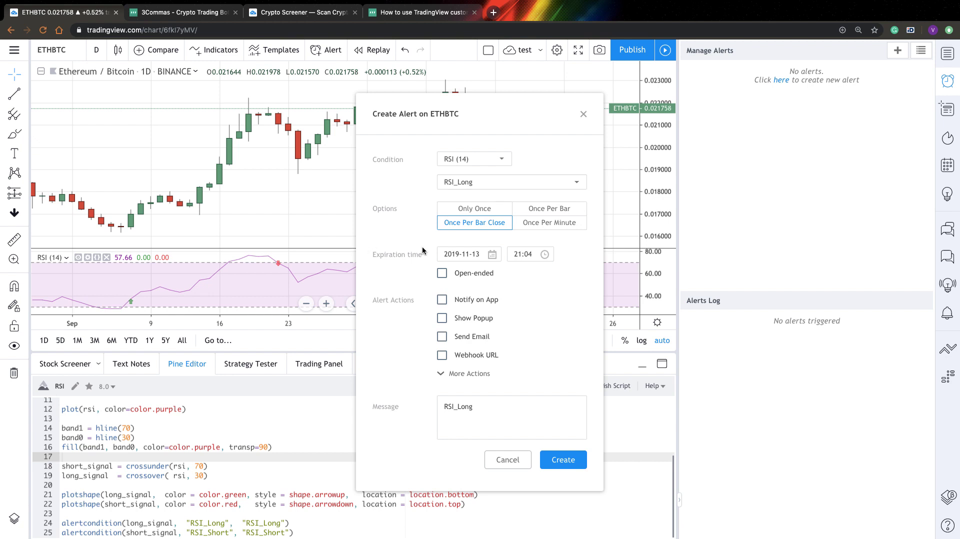
Step: Choose the Send Email-to-SMS alert action and enter the 3Commas signals e-mail address copied from the custom signals help article
left_click(442, 374)
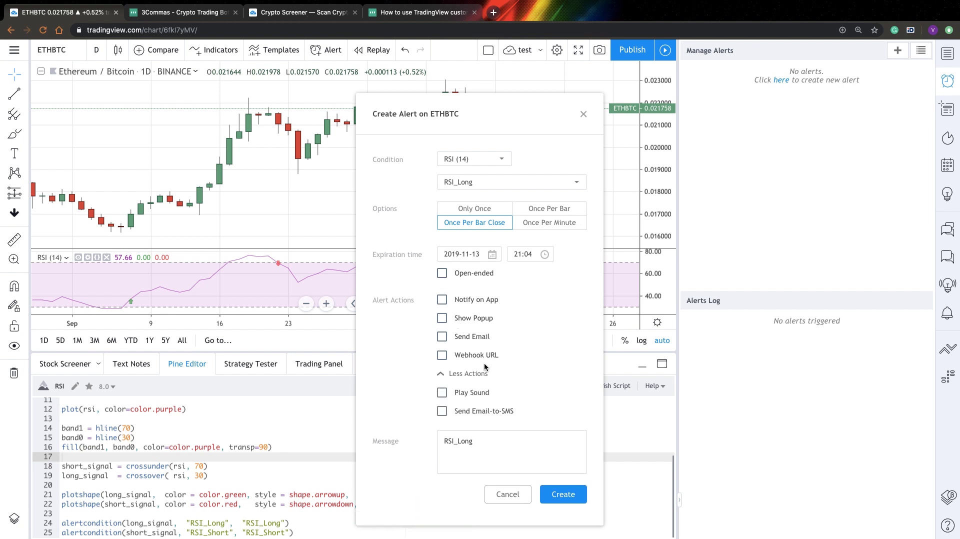
left_click(442, 411)
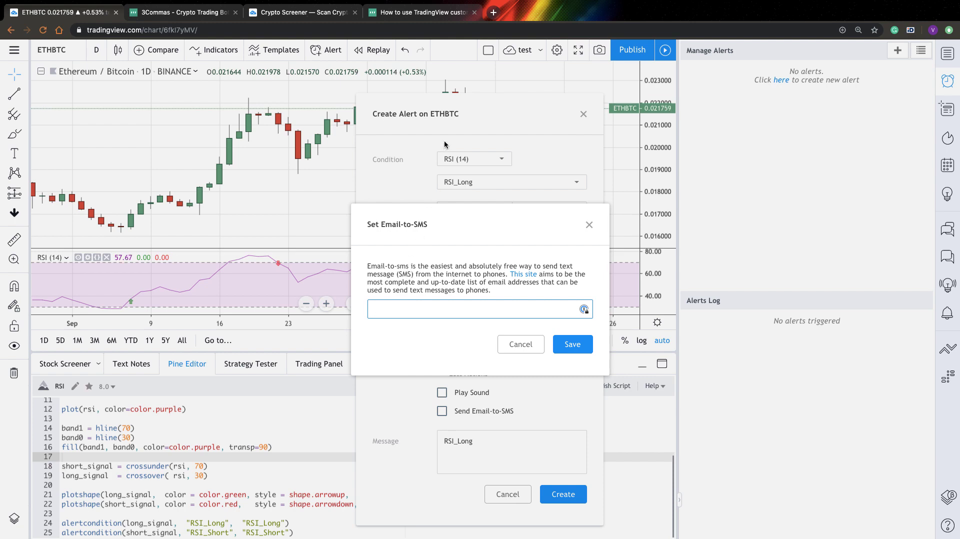
left_click(408, 17)
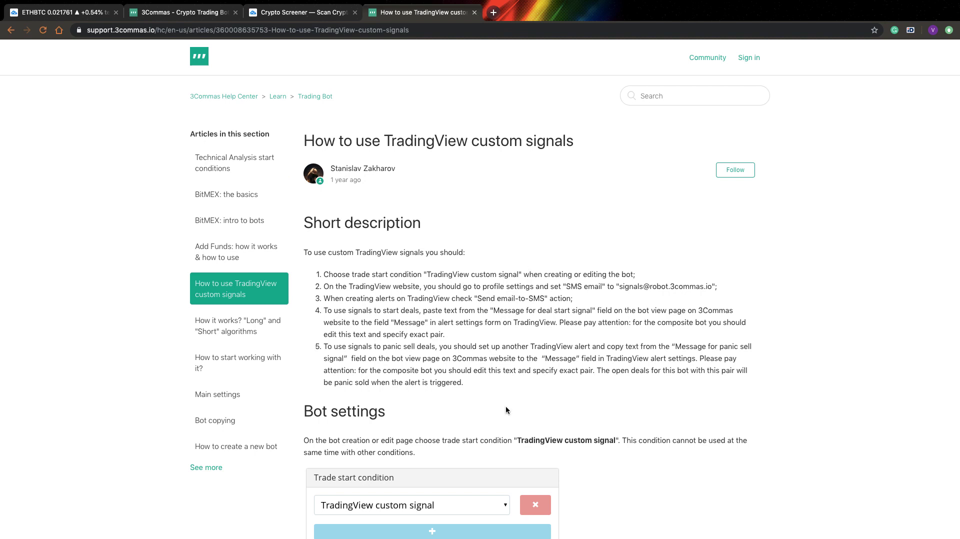
scroll(505, 407, "down", 1)
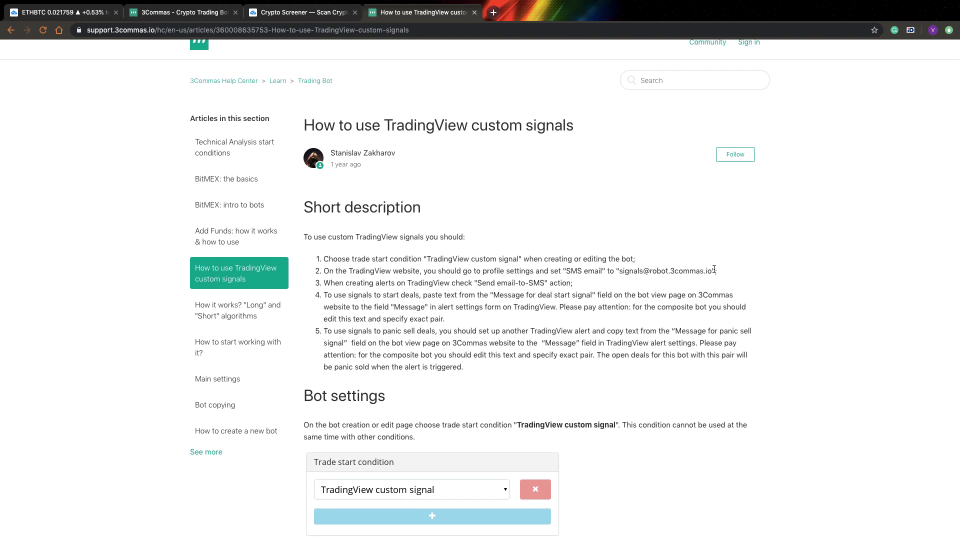
left_click_drag(714, 270, 621, 272)
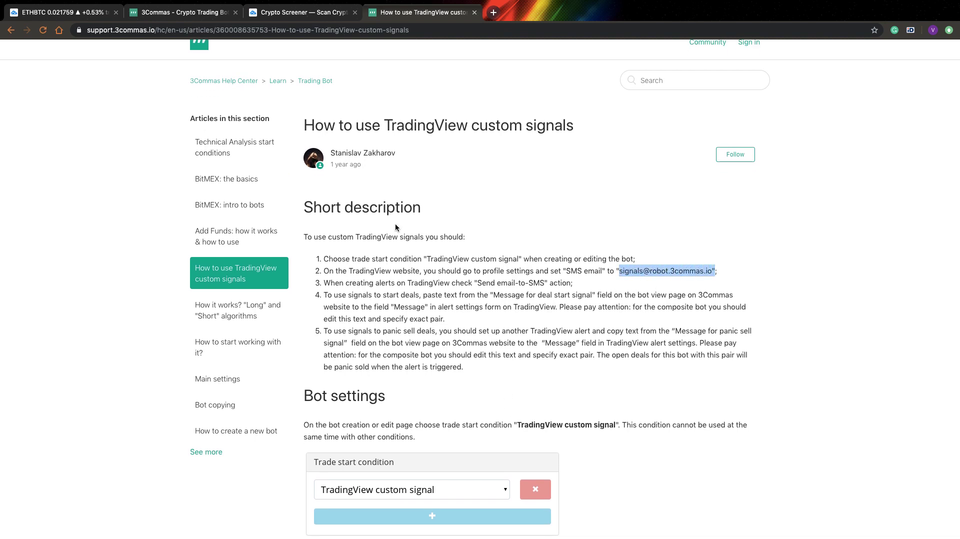
left_click(72, 14)
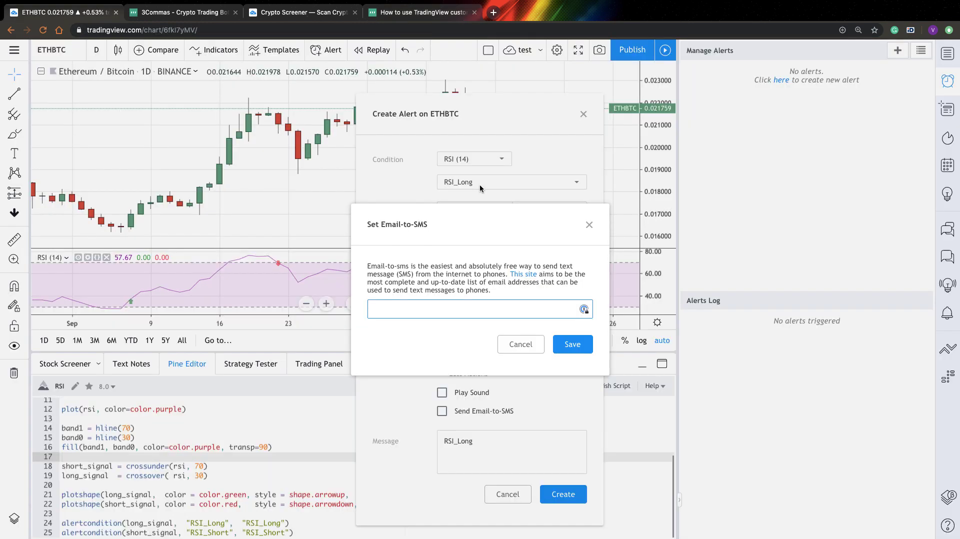
key("ctrl+v")
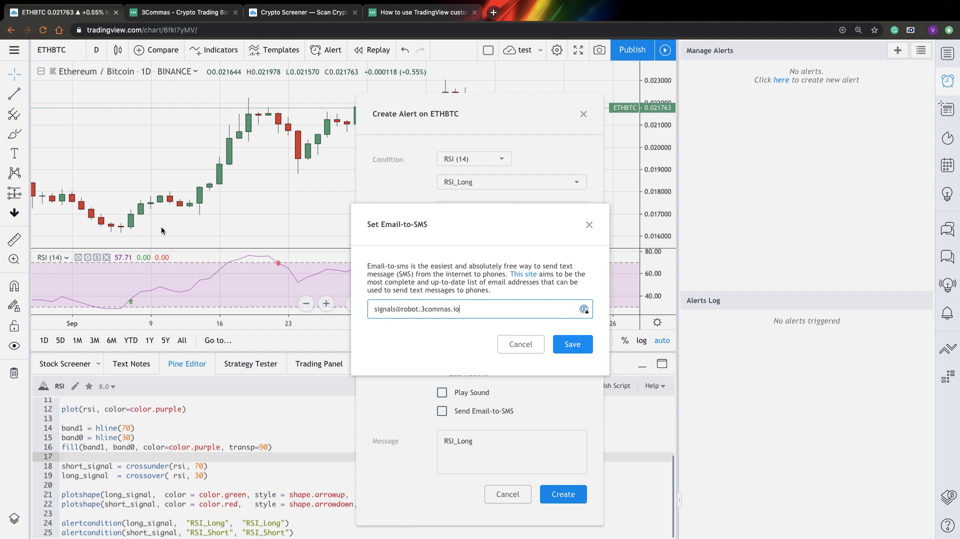
Step: Copy the message for deal start signal from the 3Commas bot page, and save the Email-to-SMS address in TradingView
left_click(176, 19)
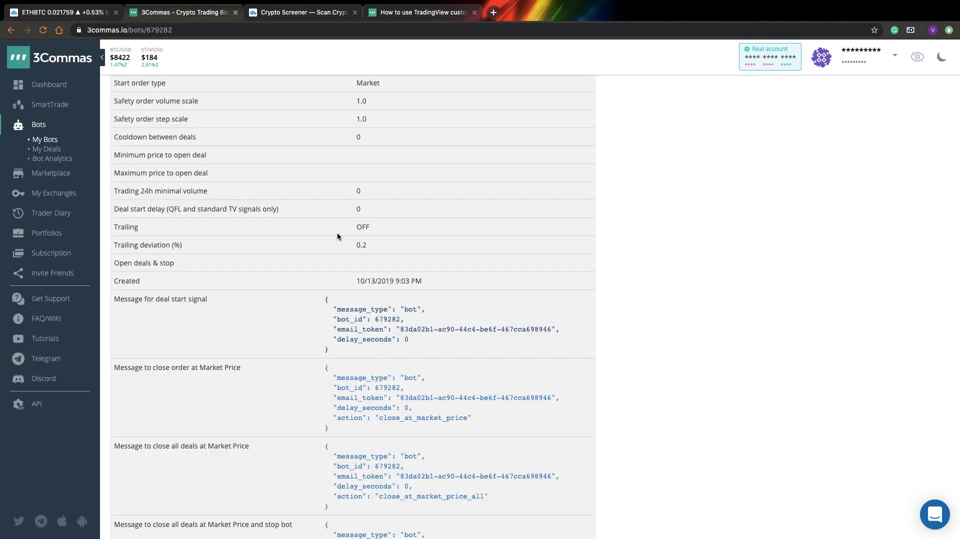
scroll(337, 236, "down", 1)
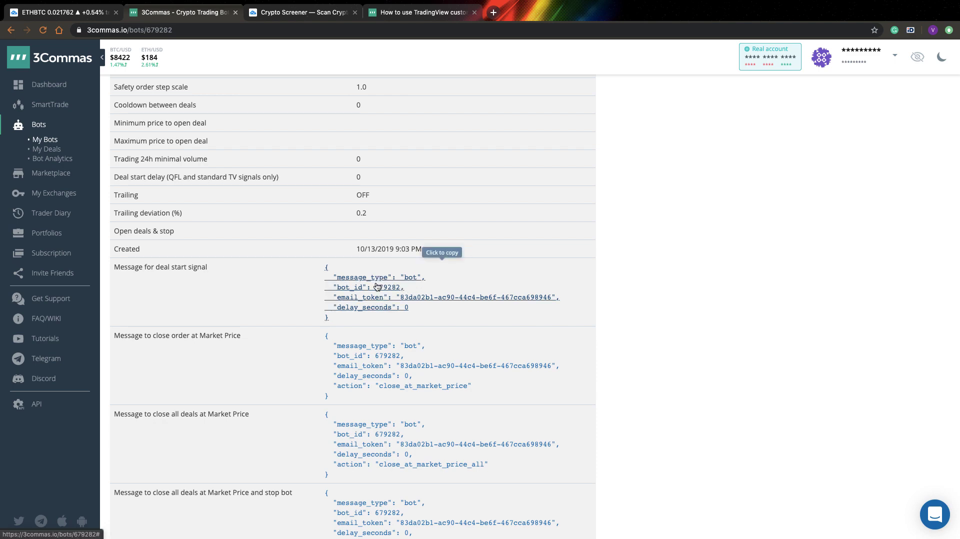
left_click(372, 288)
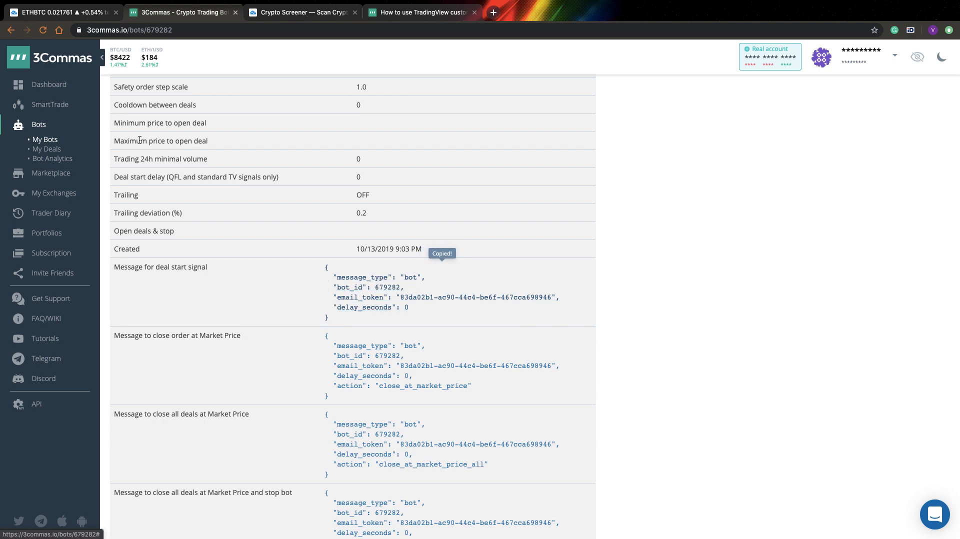
left_click(76, 15)
left_click(579, 349)
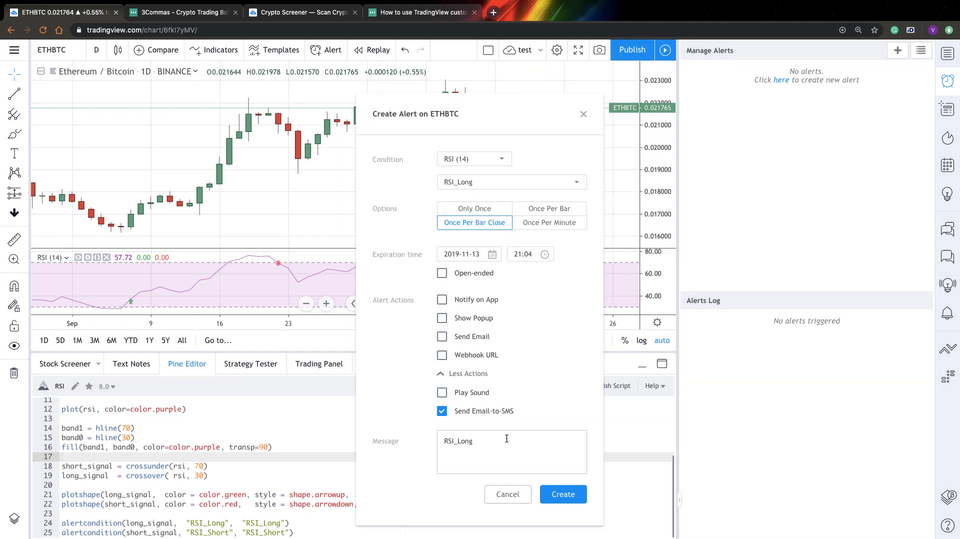
Step: Replace the alert's message with the copied deal start signal text, including its email token, and create the alert
left_click(492, 446)
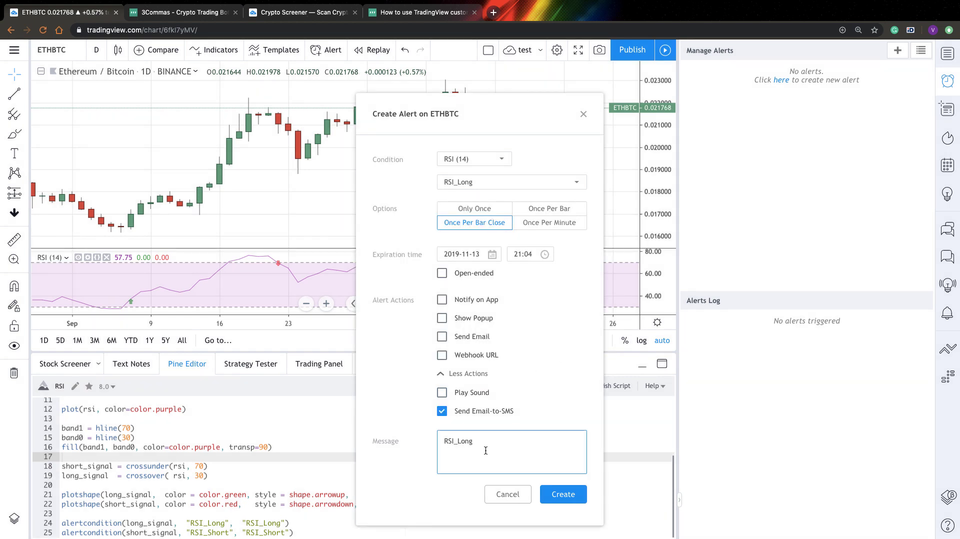
key("ctrl+a")
key("ctrl+v")
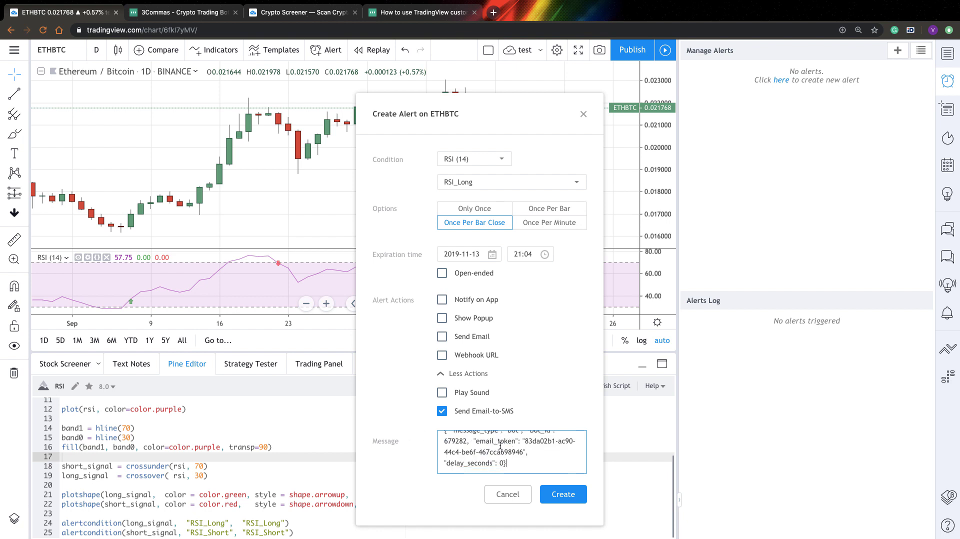
left_click(563, 505)
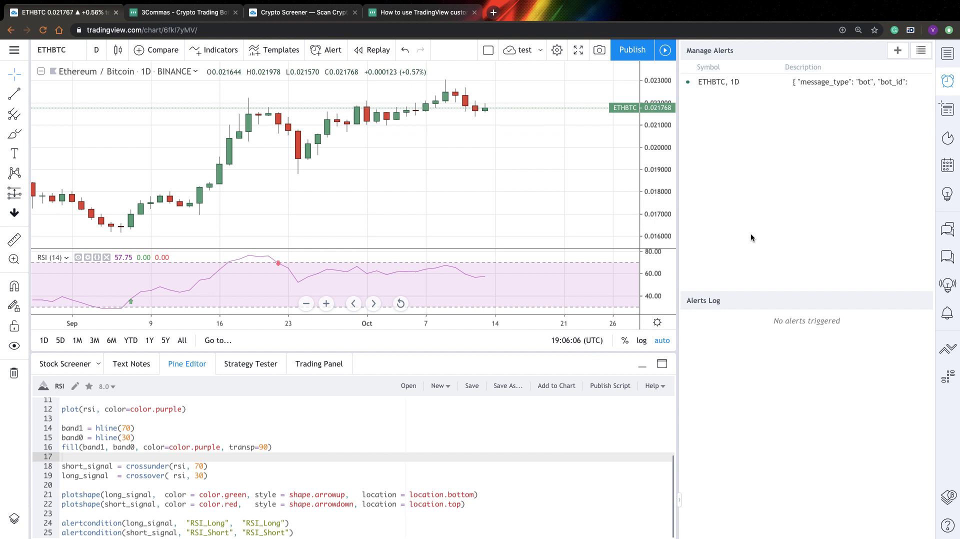
Step: Begin another ETHBTC alert on the RSI (14) condition RSI_Short, triggering Once Per Bar Close
left_click(897, 52)
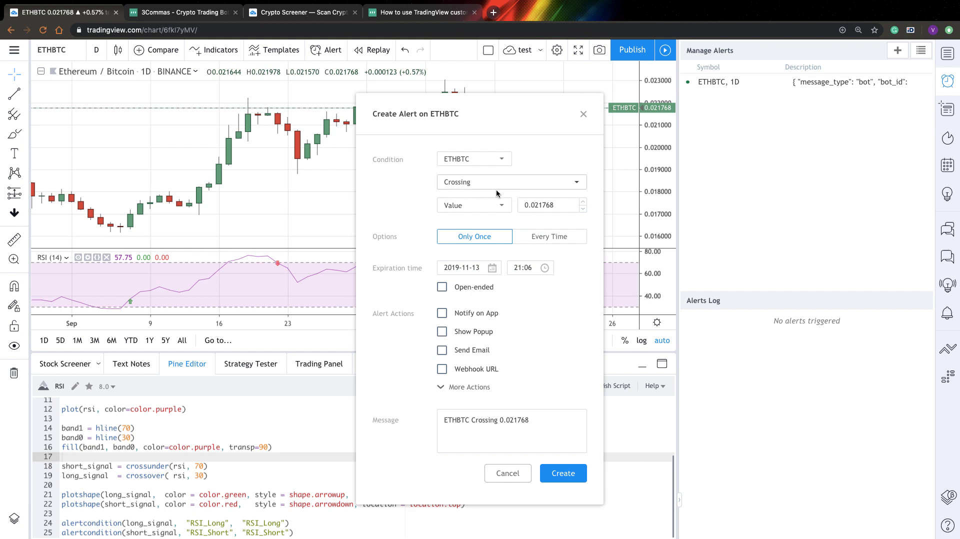
left_click(472, 159)
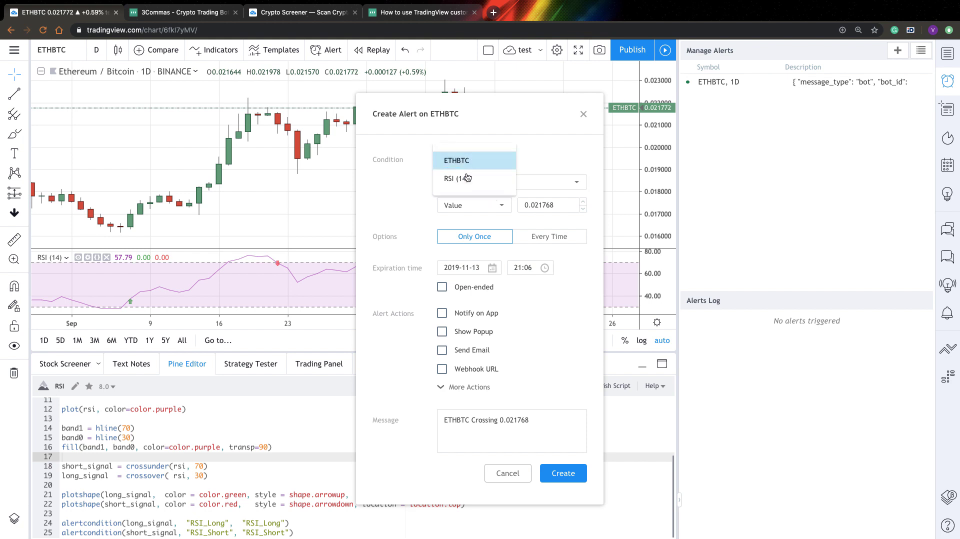
left_click(458, 180)
left_click(473, 182)
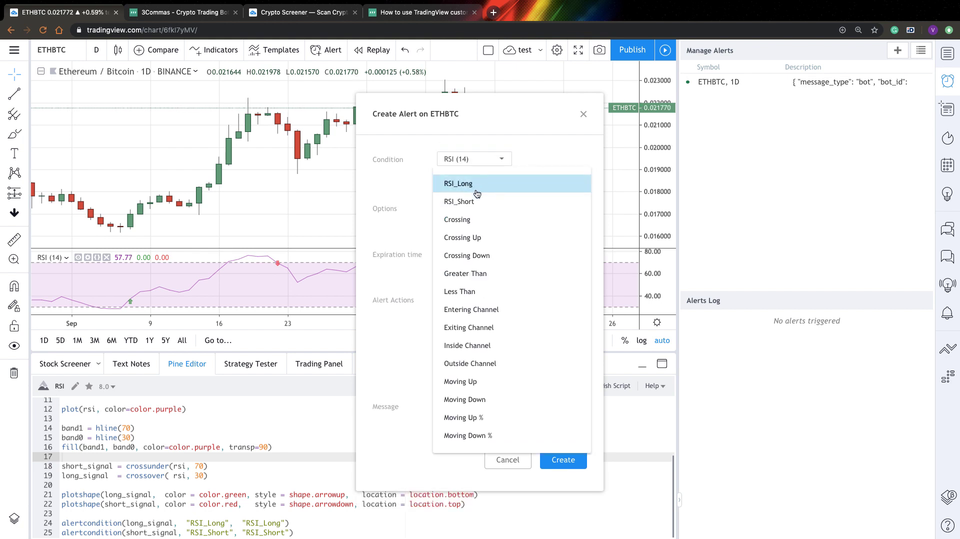
left_click(469, 202)
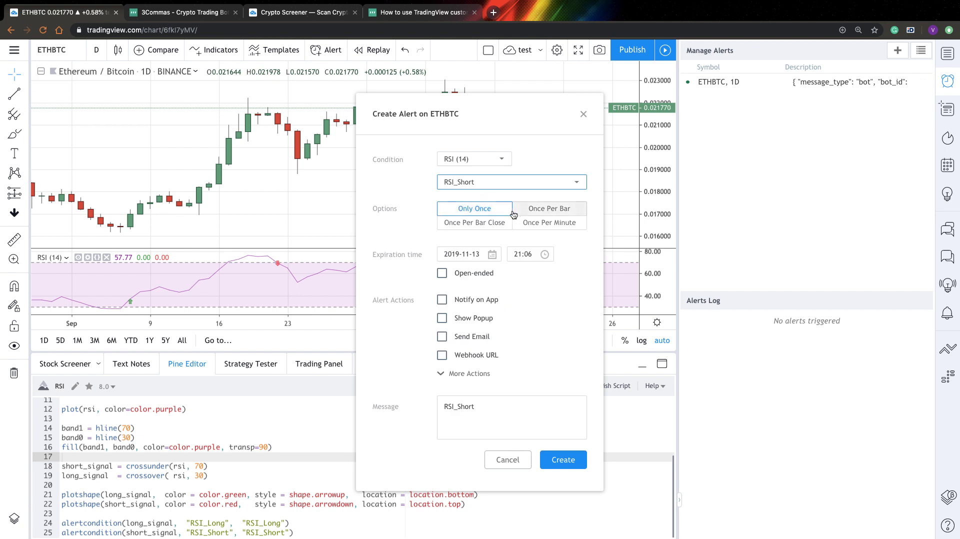
left_click(474, 223)
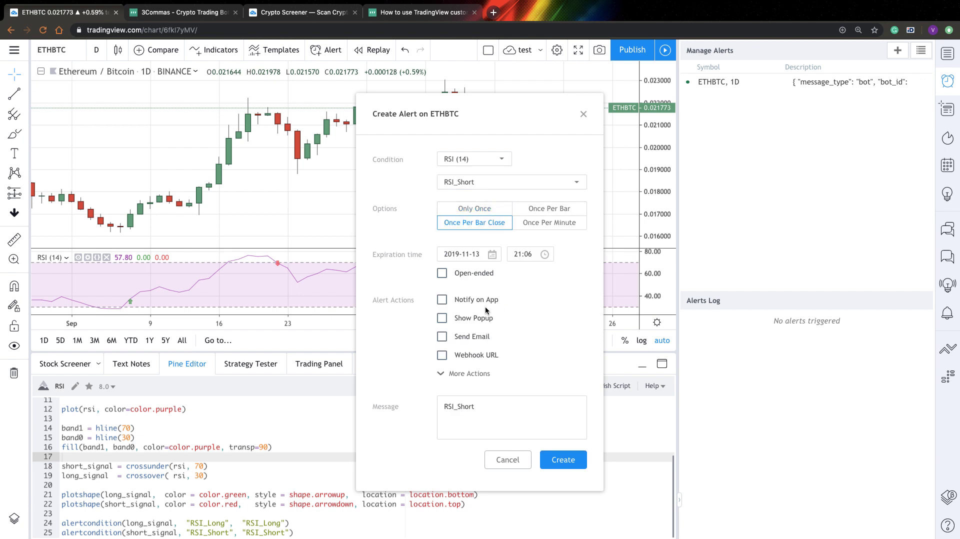
Step: Choose the Send Email-to-SMS alert action and save the 3Commas signals e-mail address, copied from the custom signals help article, as its address
left_click(467, 373)
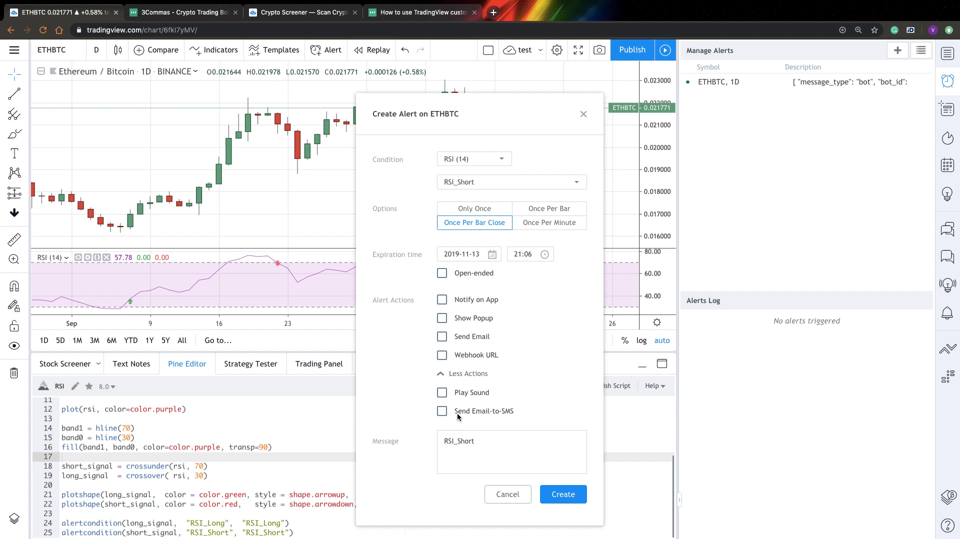
left_click(457, 413)
left_click(407, 12)
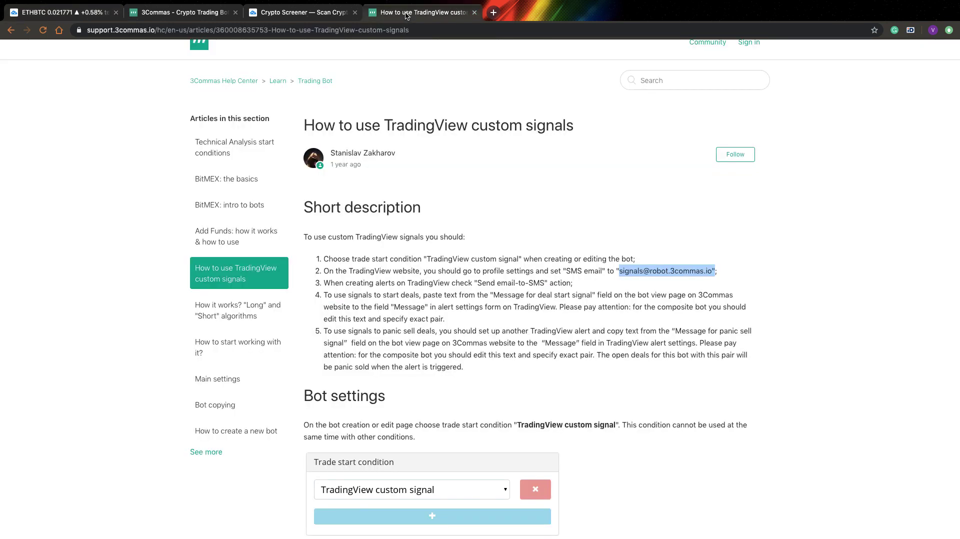
key("super+a")
left_click(686, 278)
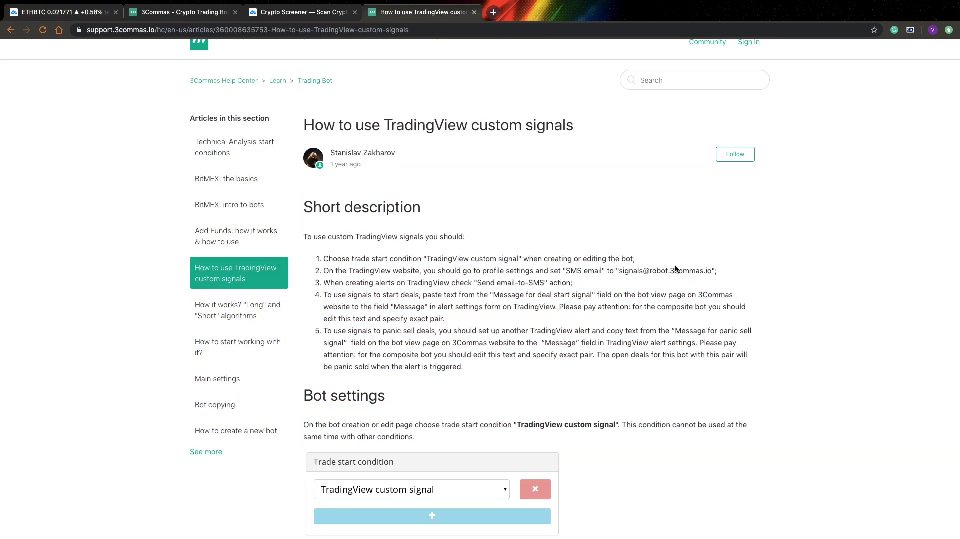
left_click_drag(709, 270, 619, 274)
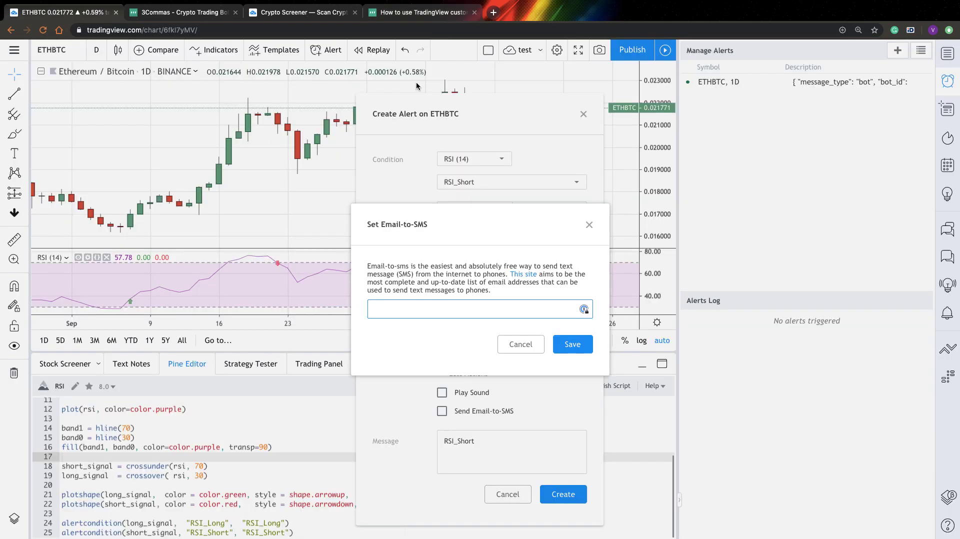
left_click(54, 16)
key("super+v")
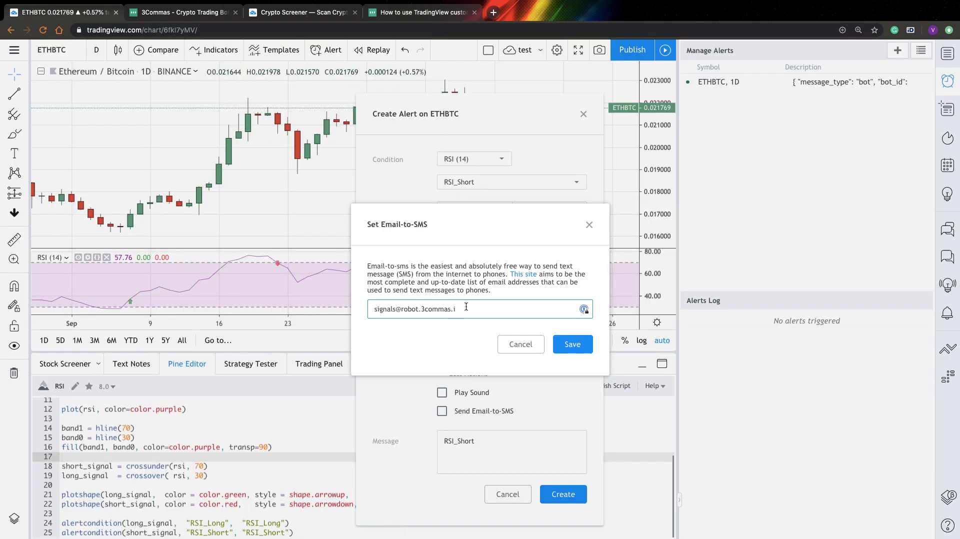
left_click(572, 344)
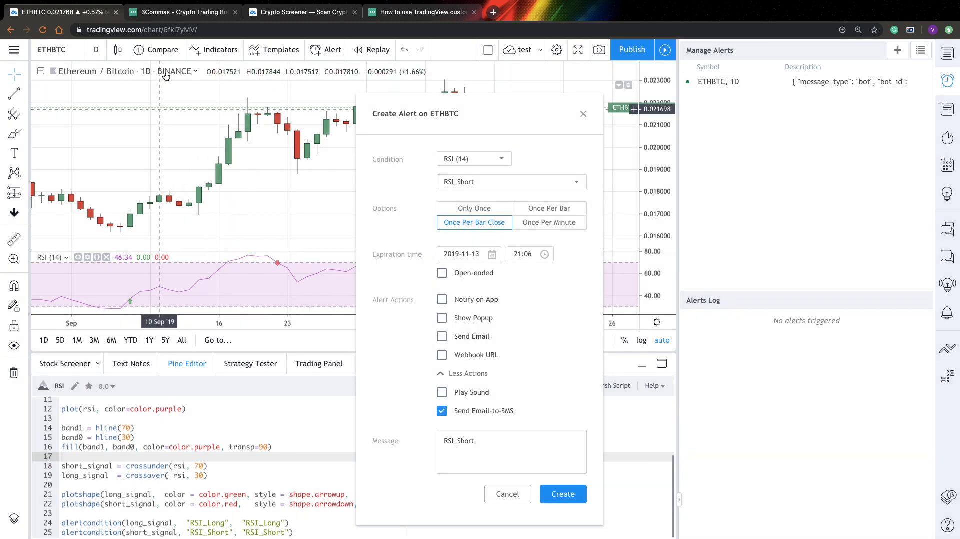
Step: Replace the alert's message with the 3Commas bot page's message to close order at Market Price, including its email token, and create the alert
key("ctrl+Tab")
left_click(366, 376)
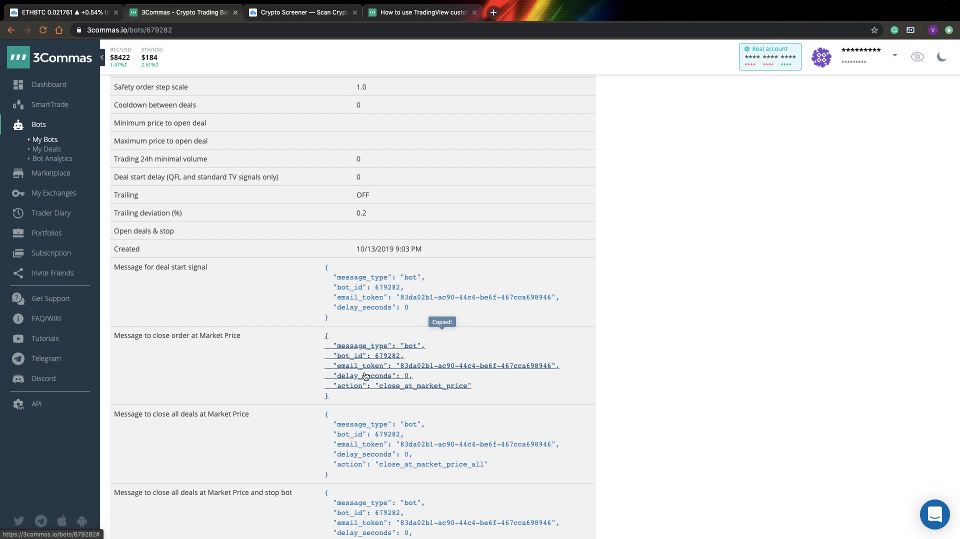
left_click(61, 13)
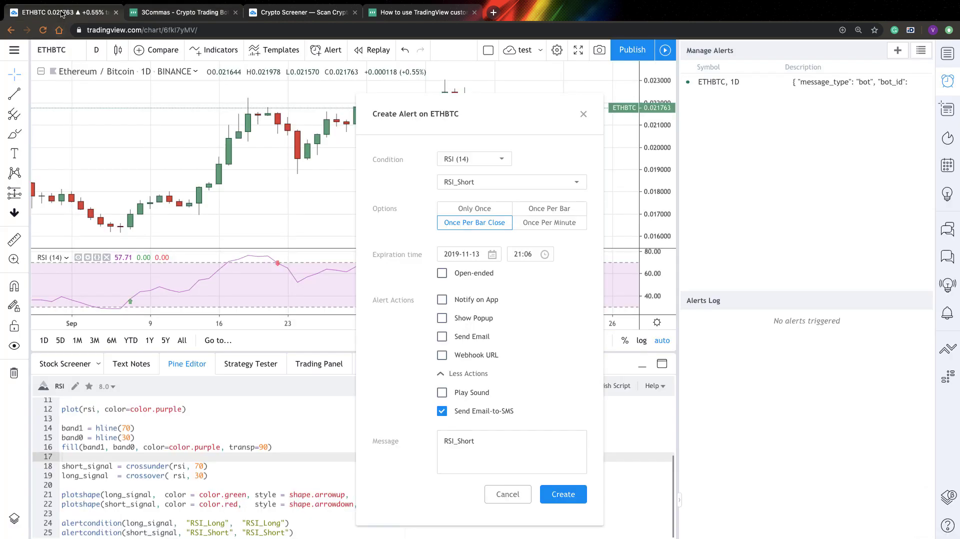
left_click(500, 452)
key("ctrl+a")
key("ctrl+v")
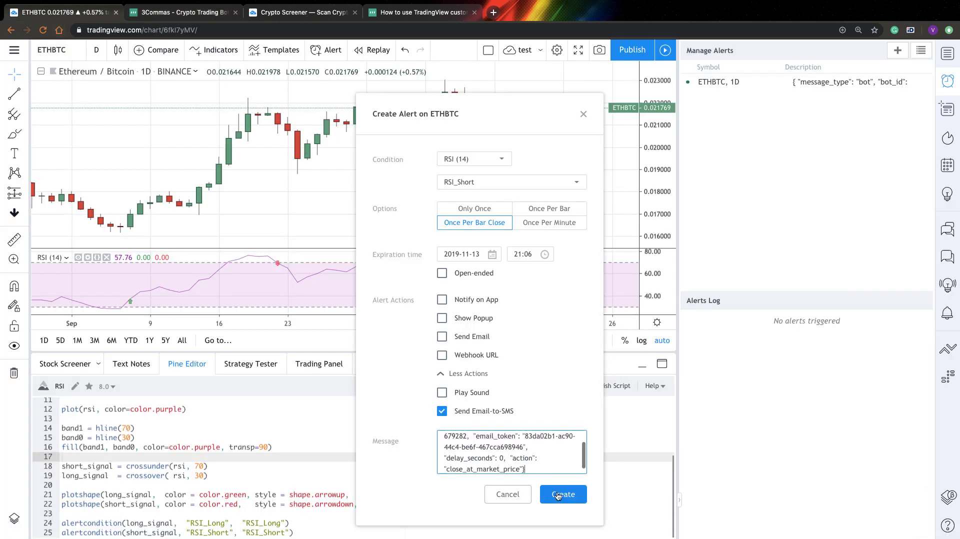
left_click(560, 503)
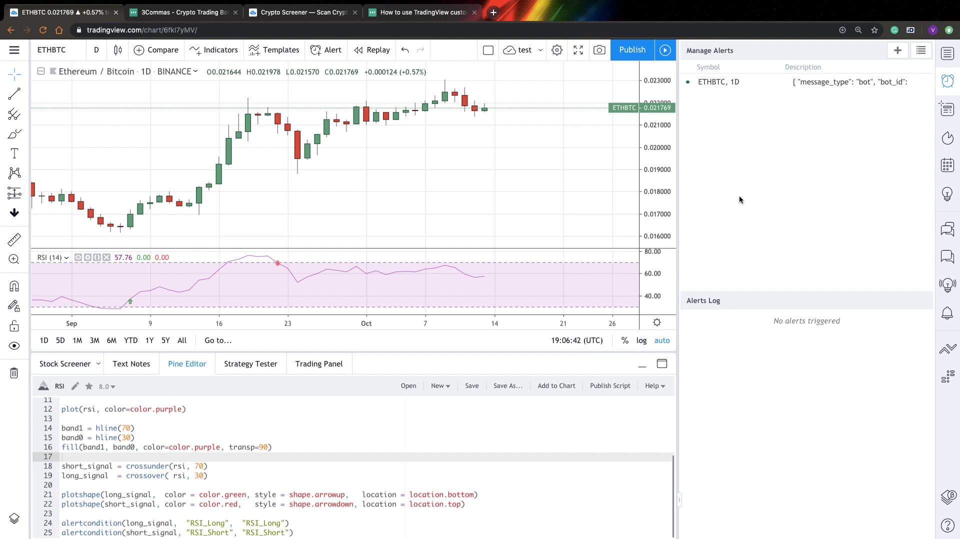